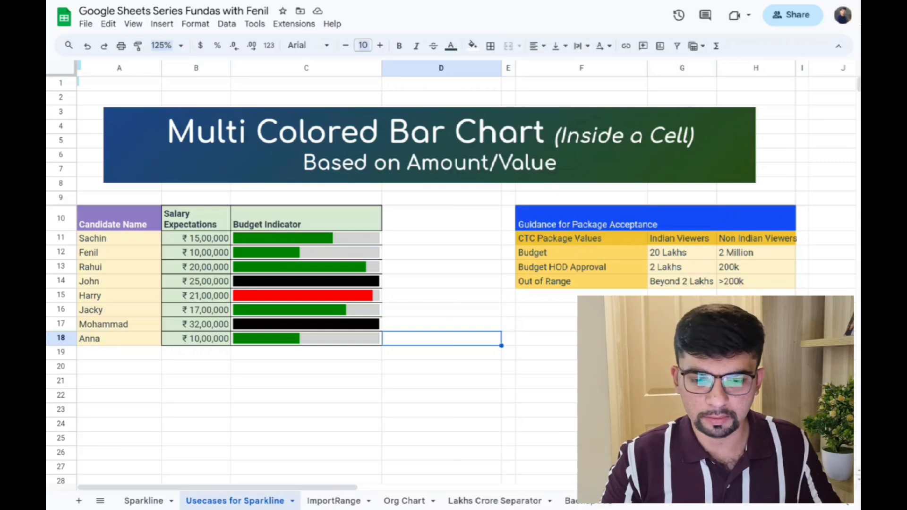
- Review the Budget and Budget HOD Approval limits for Indian viewers in the package guidance table
click(598, 257)
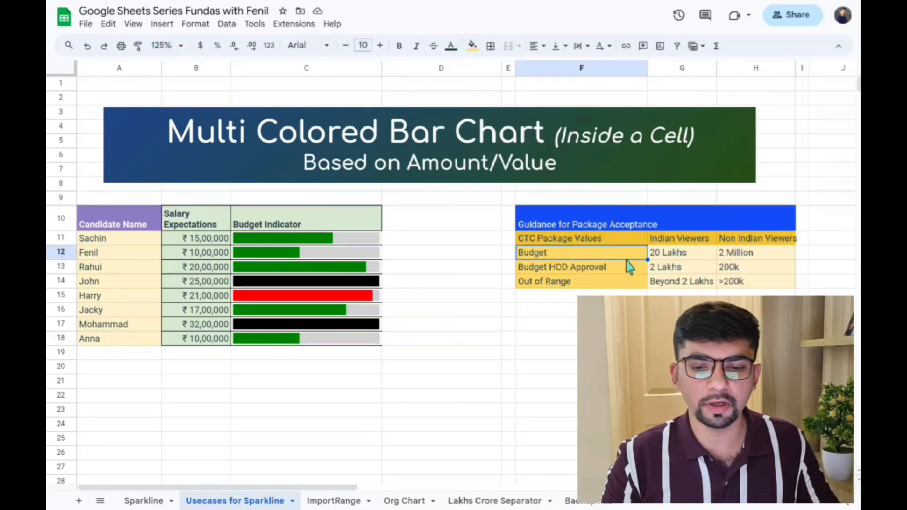
drag(597, 264, 706, 259)
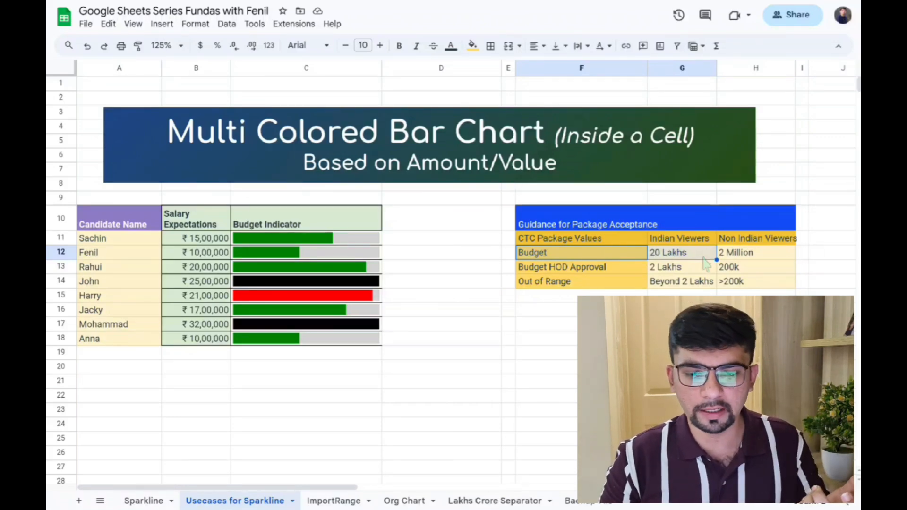
drag(577, 266, 674, 267)
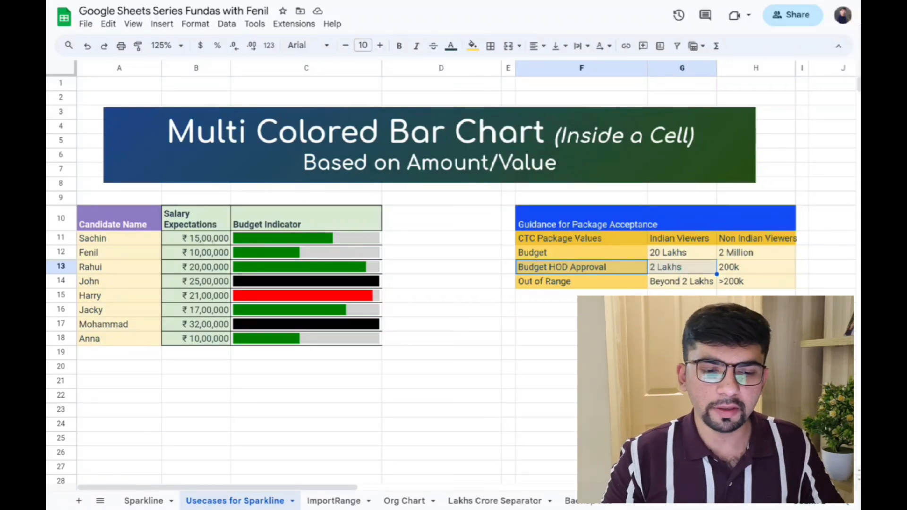
- Clear the existing bars from the Budget Indicator cells C11:C18, keeping the header
click(361, 225)
drag(362, 225, 358, 347)
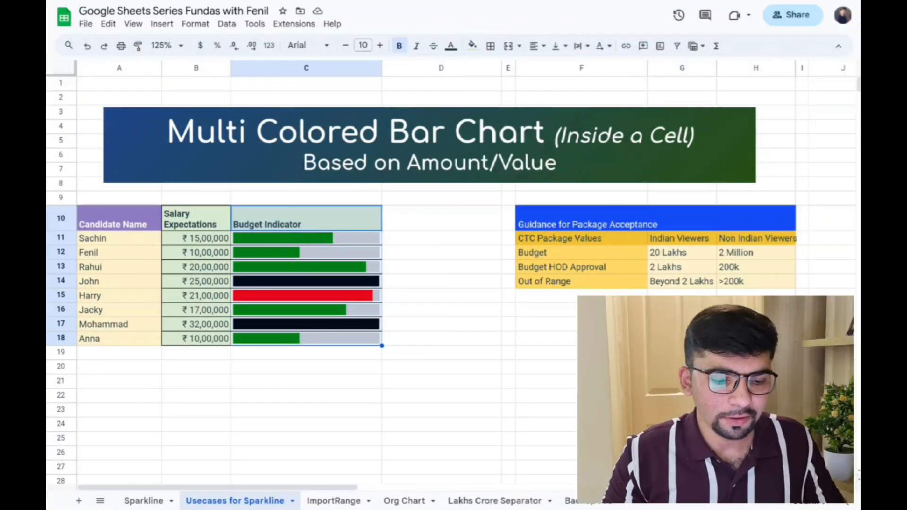
click(251, 255)
drag(285, 238, 286, 347)
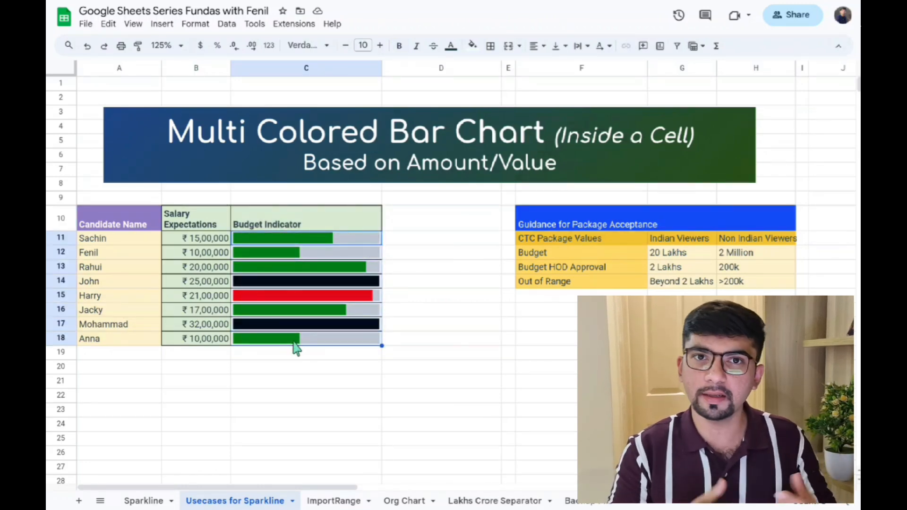
key(Delete)
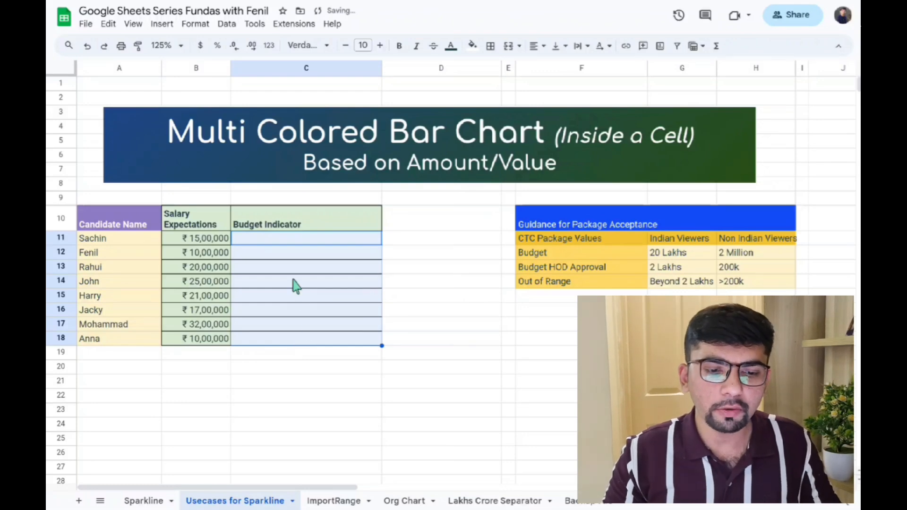
- Start a SPARKLINE formula in C11 that uses the salary expectation in B11 as its data
double_click(323, 240)
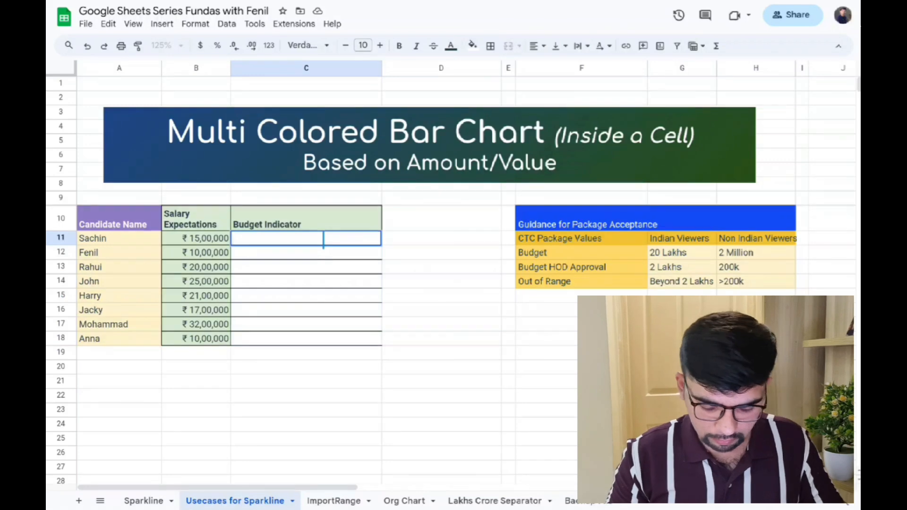
text(=)
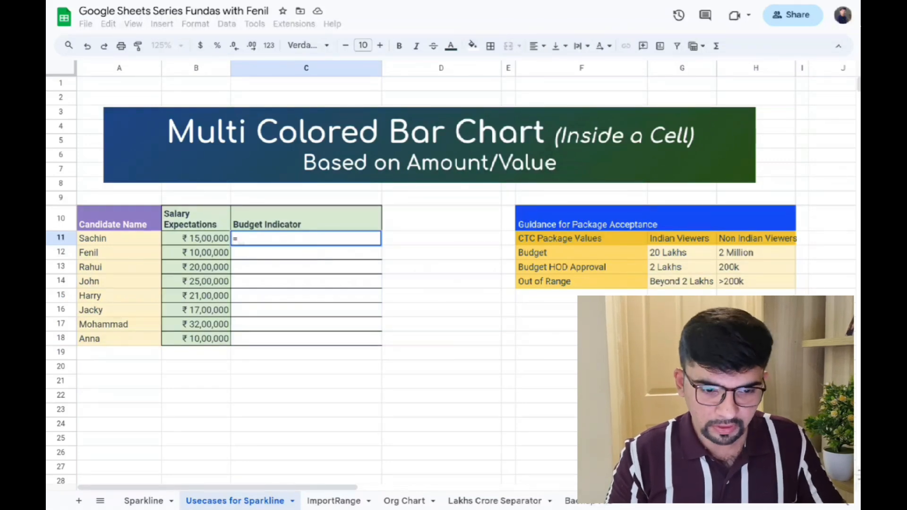
text(spa)
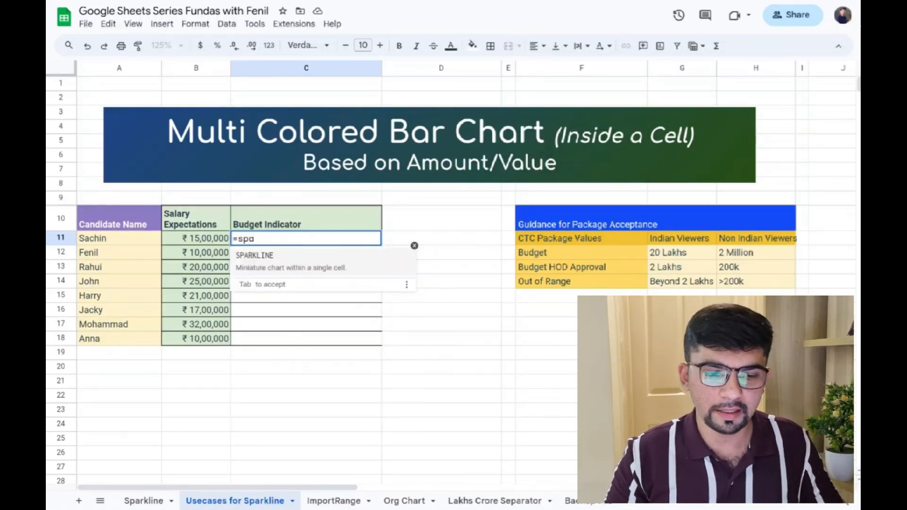
key(Tab)
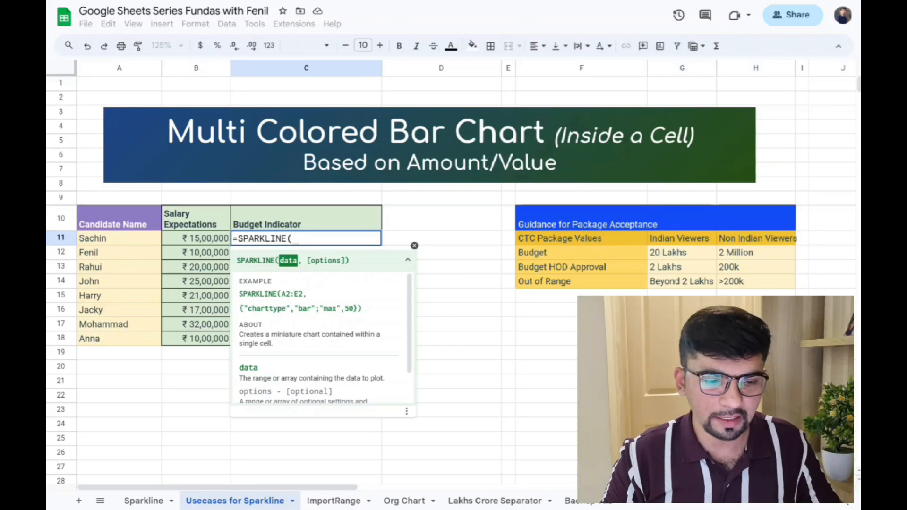
click(196, 238)
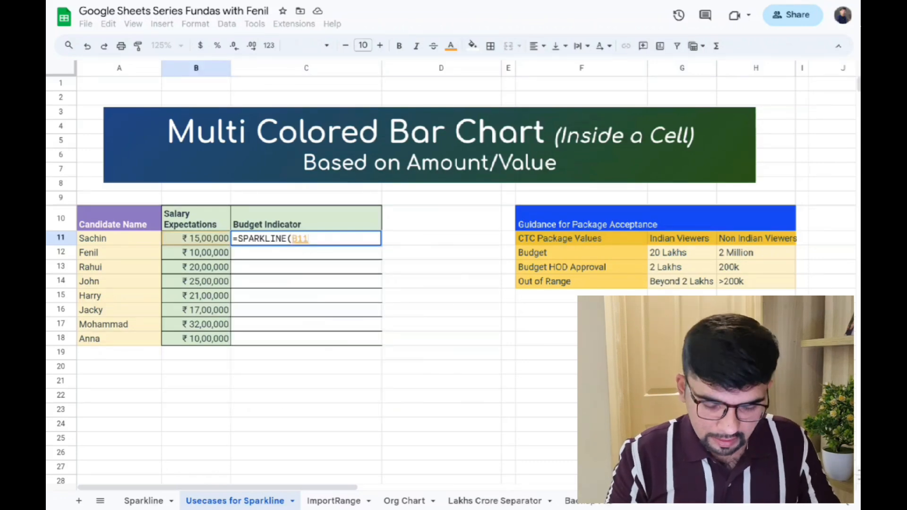
text(,)
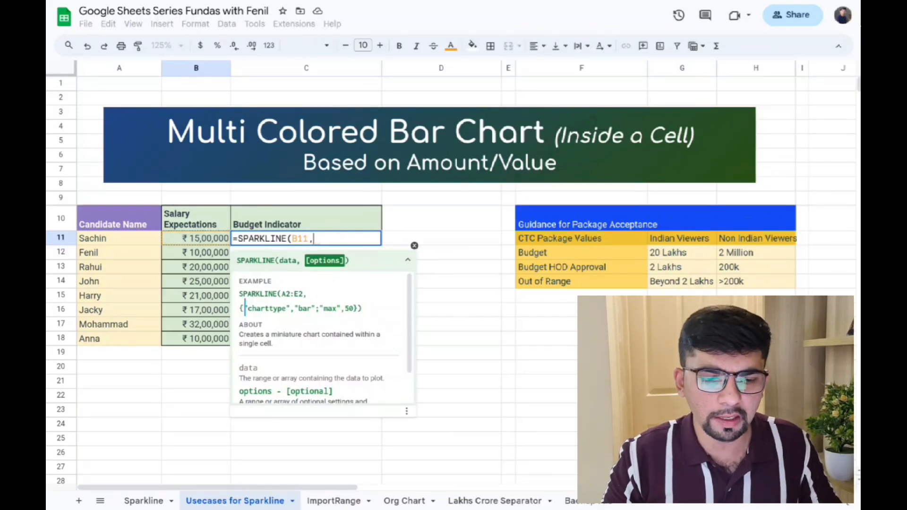
- Complete the C11 formula with the help example's options {"charttype","bar";"max",50}, changing the maximum to 2200000
drag(241, 308, 363, 309)
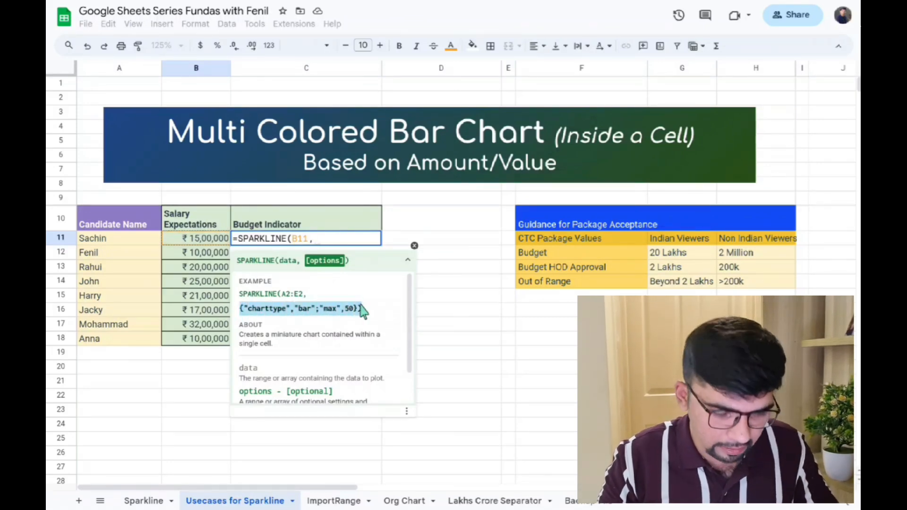
key(ctrl+c)
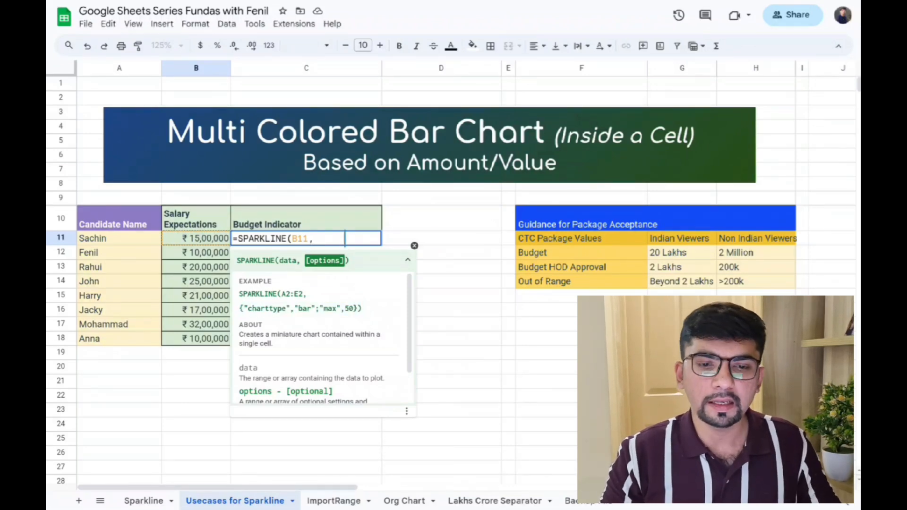
key(ctrl+v)
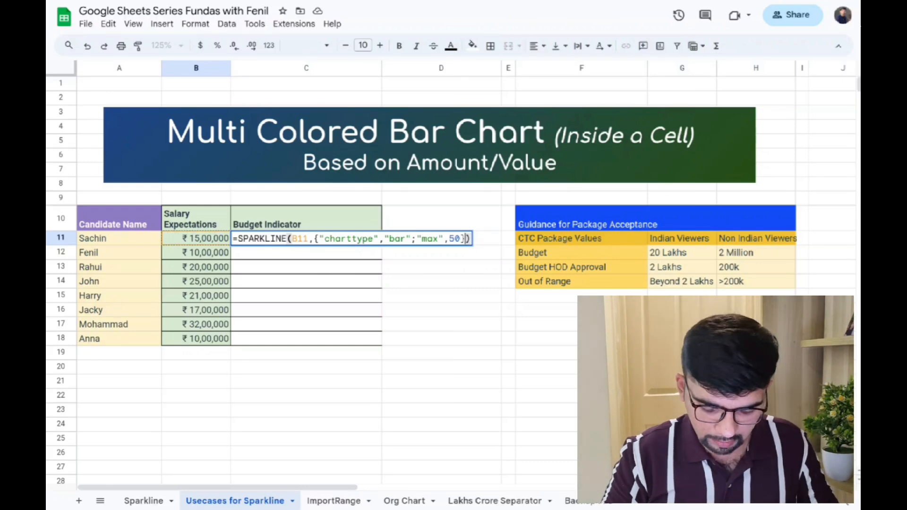
key(Left)
key(Left)
key(BackSpace)
text(220)
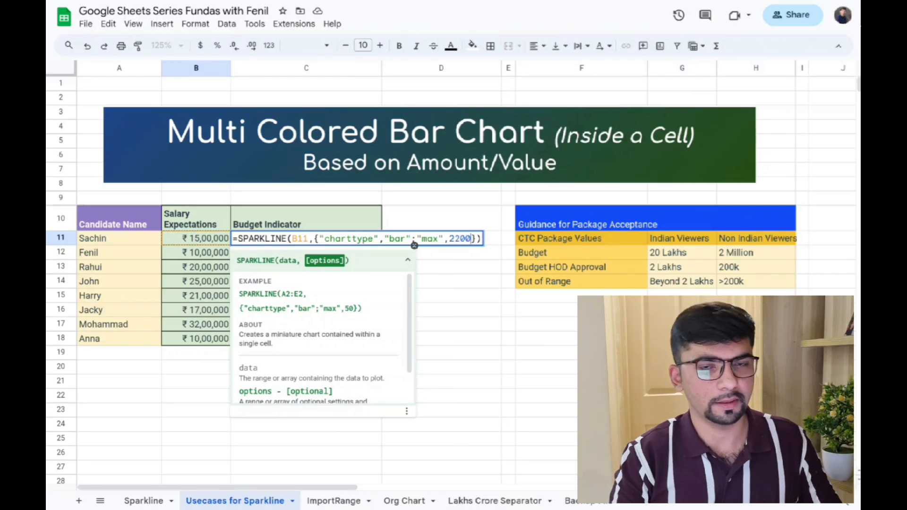
text(000)
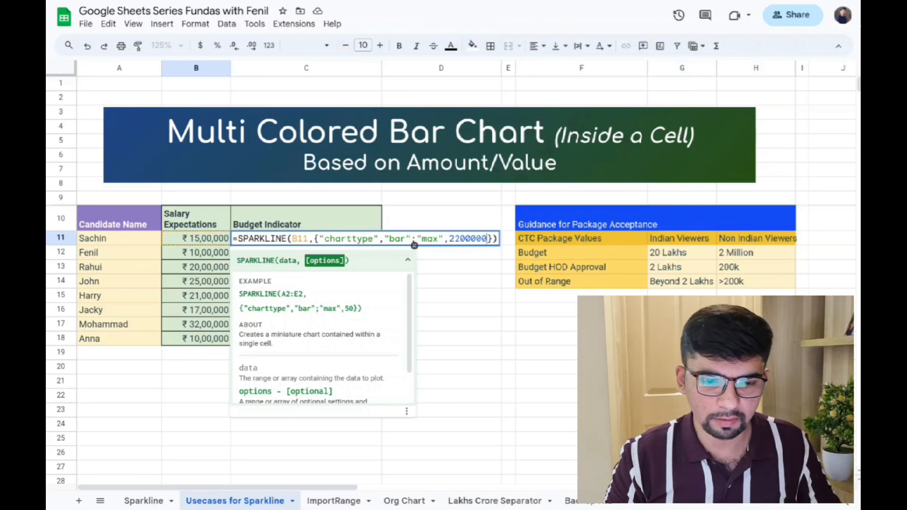
key(Return)
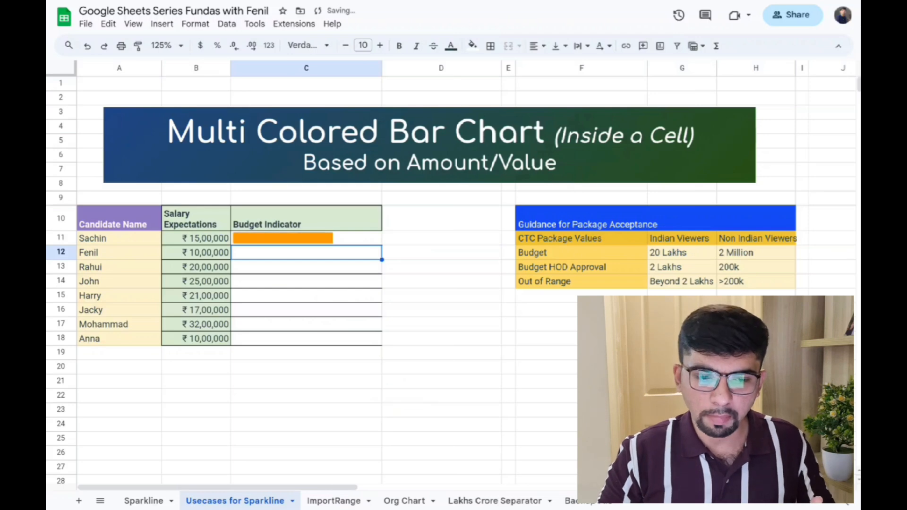
key(ctrl+z)
click(395, 270)
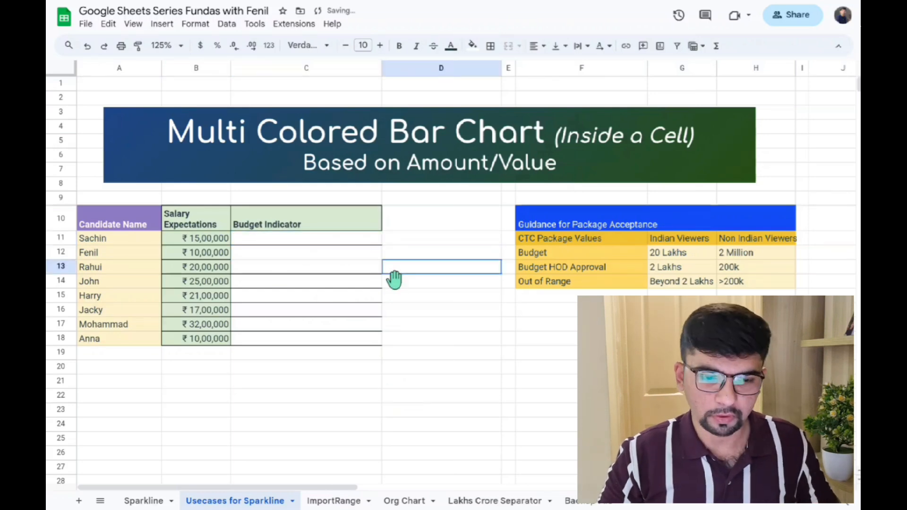
key(alt+slash)
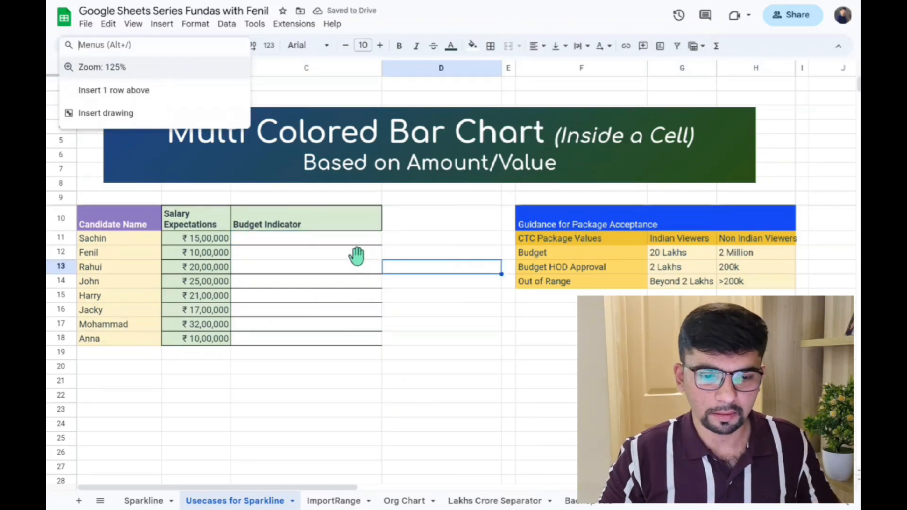
click(411, 254)
key(ctrl+y)
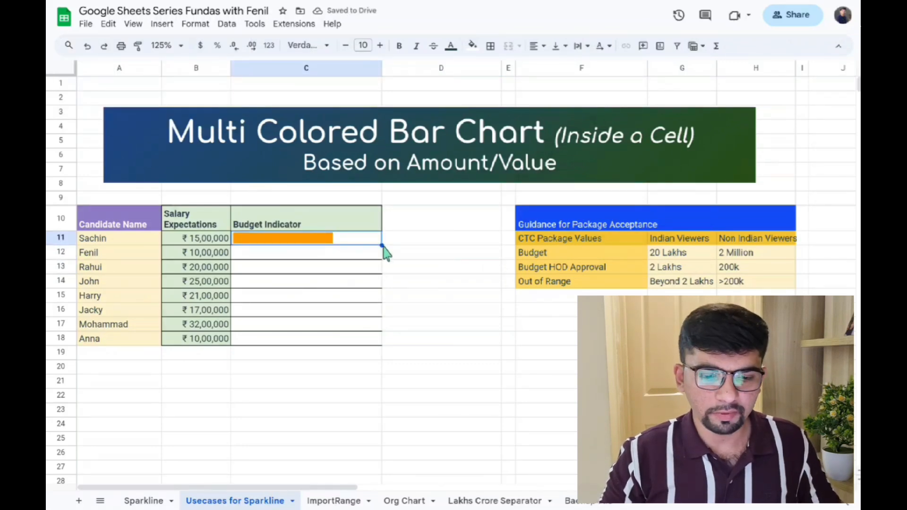
- Fill the C11 sparkline formula down the Budget Indicator column through row 19 and clear the surplus cell C19
drag(379, 330, 379, 352)
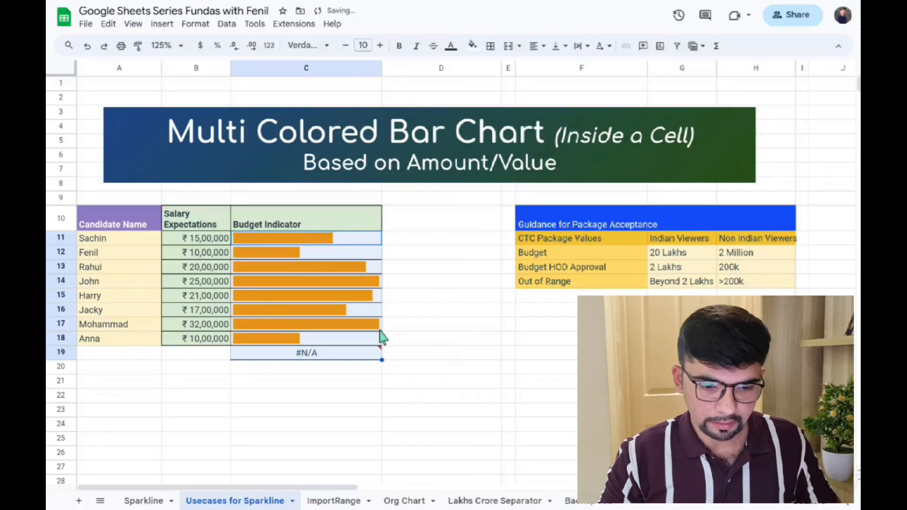
click(364, 354)
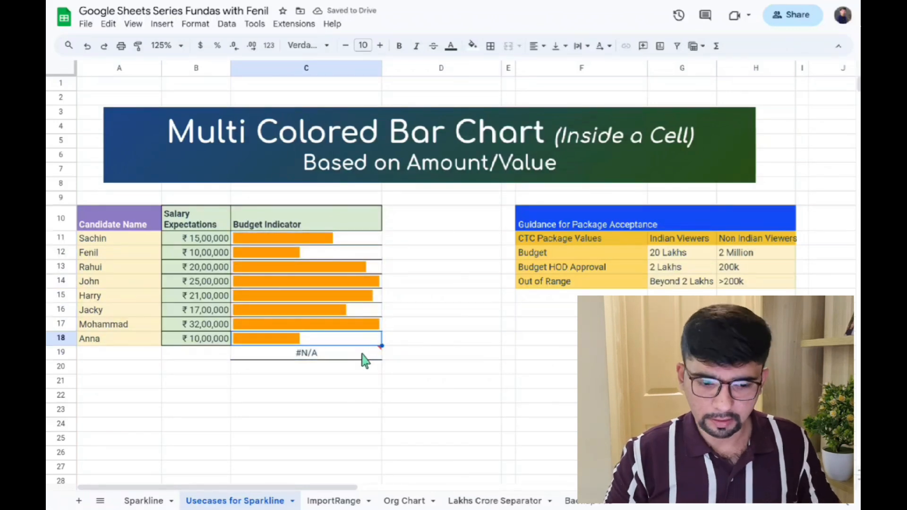
key(Delete)
click(435, 316)
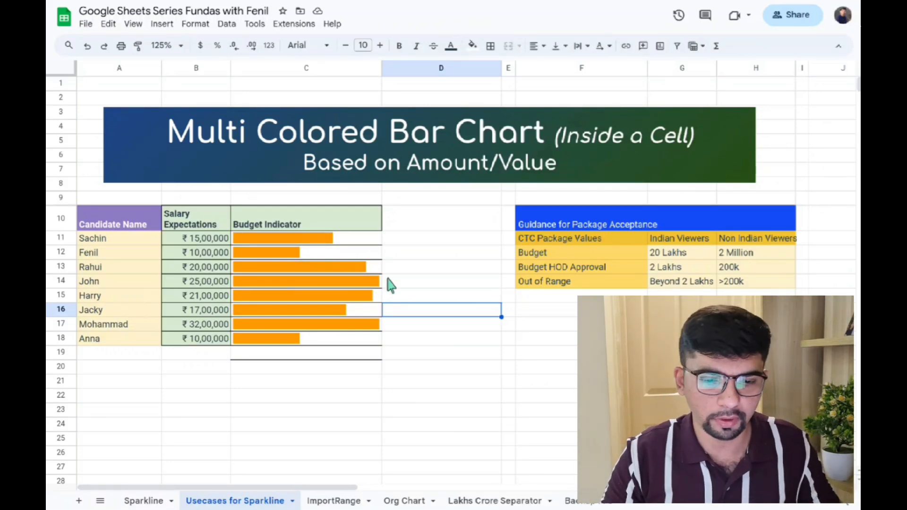
double_click(372, 241)
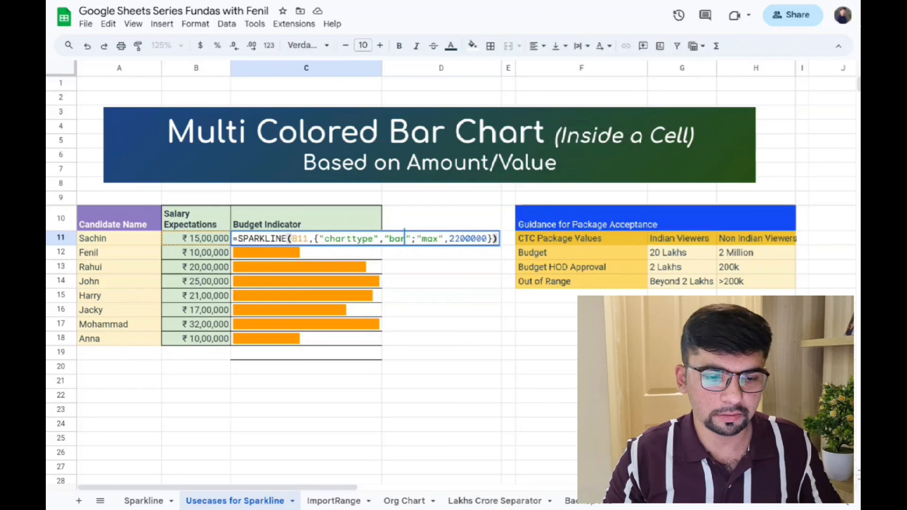
click(523, 226)
click(419, 294)
click(370, 234)
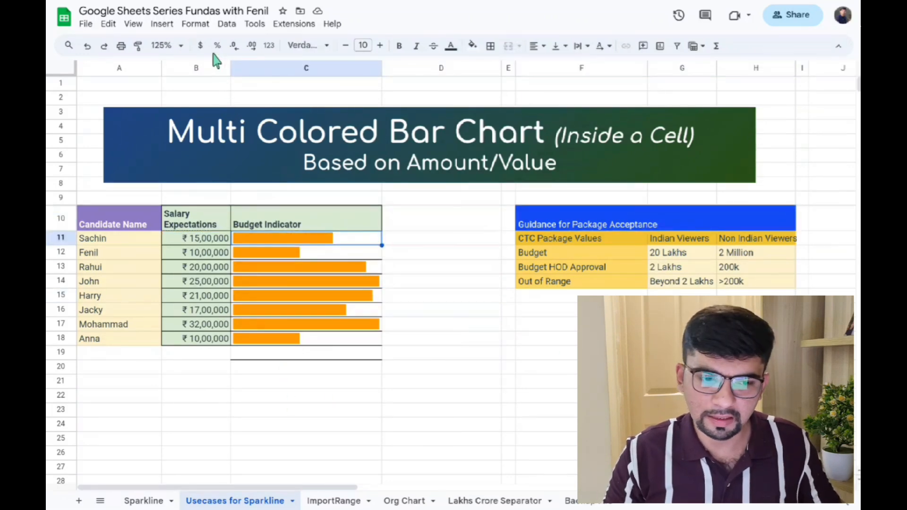
- Add a "color1" option after the max value in the C11 sparkline formula
click(177, 45)
click(166, 161)
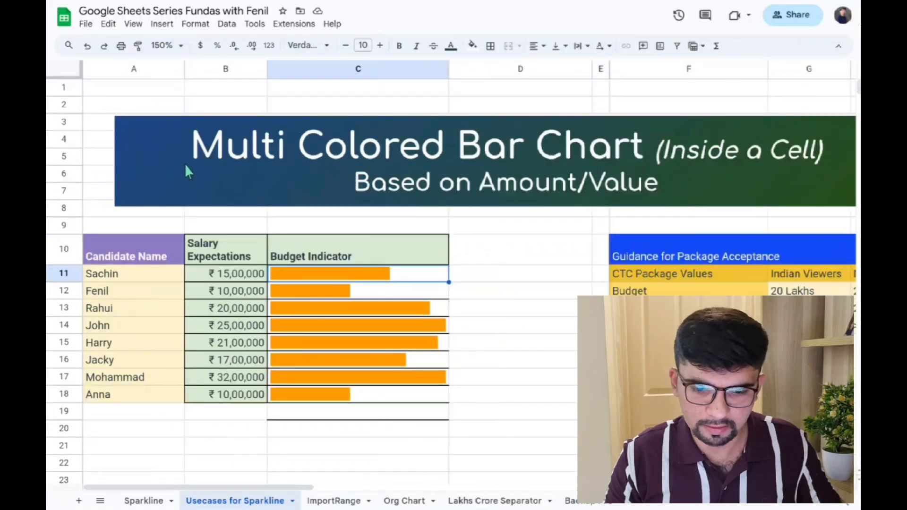
double_click(411, 277)
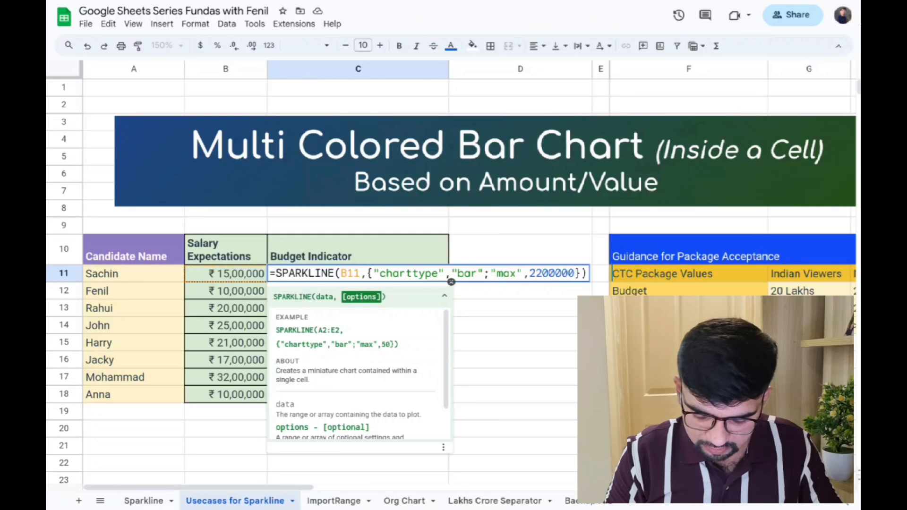
text(;)
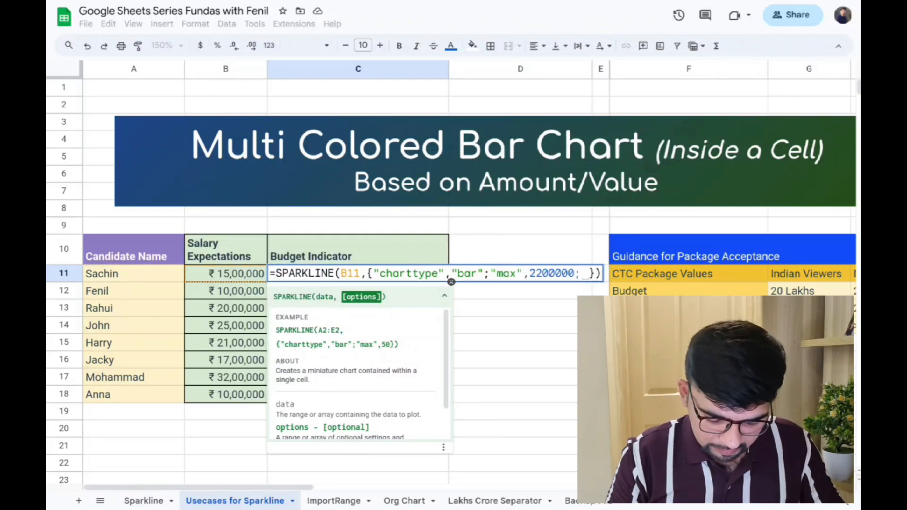
text("color1)
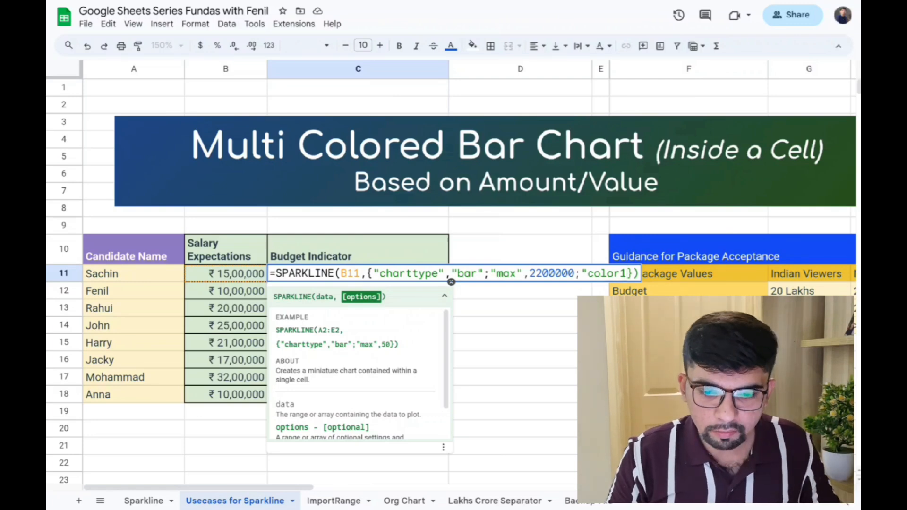
text(",if)
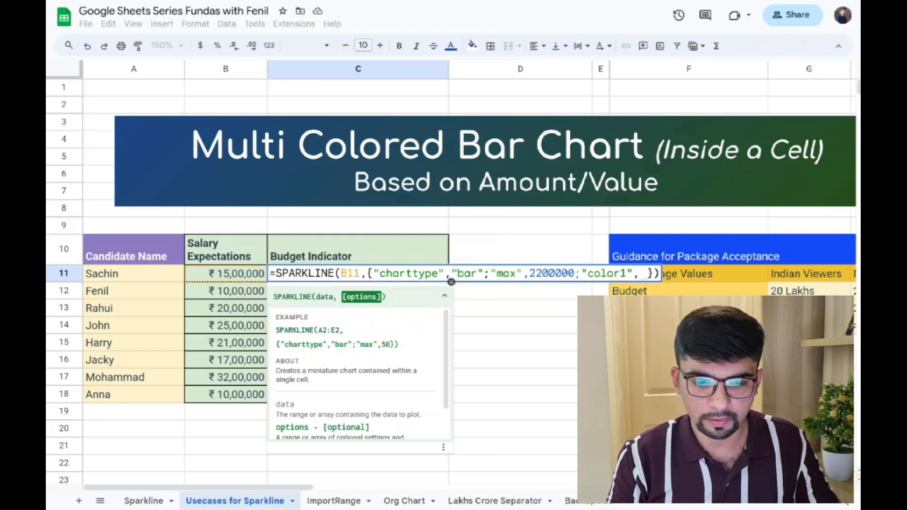
- Give the C11 "color1" option an IF that returns "green" when B11<2000000
key(BackSpace)
text(if)
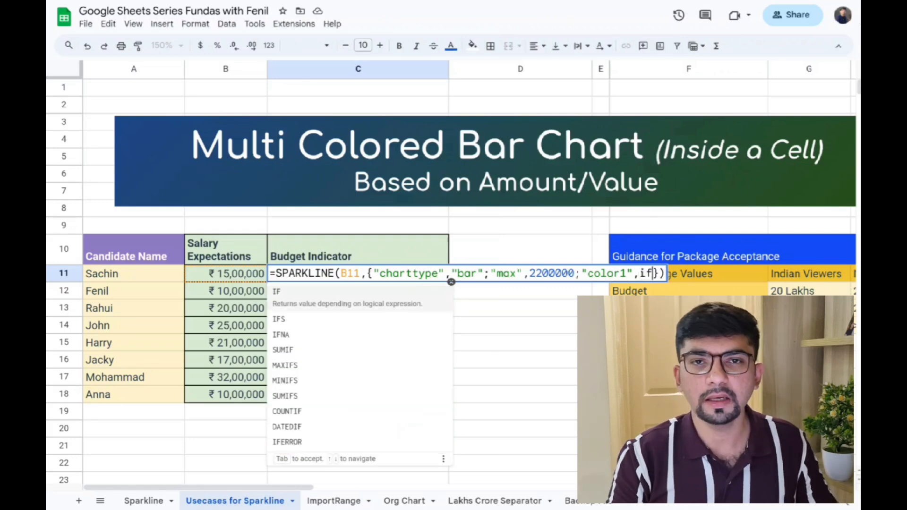
key(Tab)
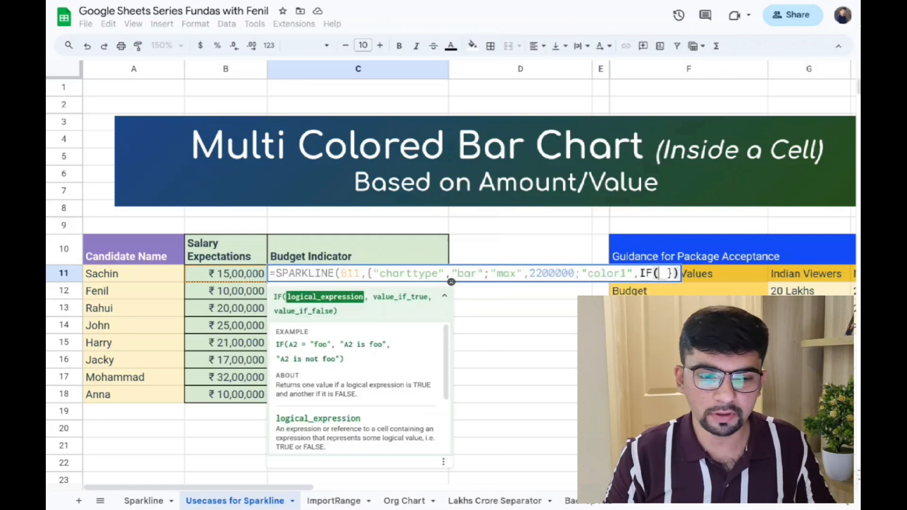
key(Left)
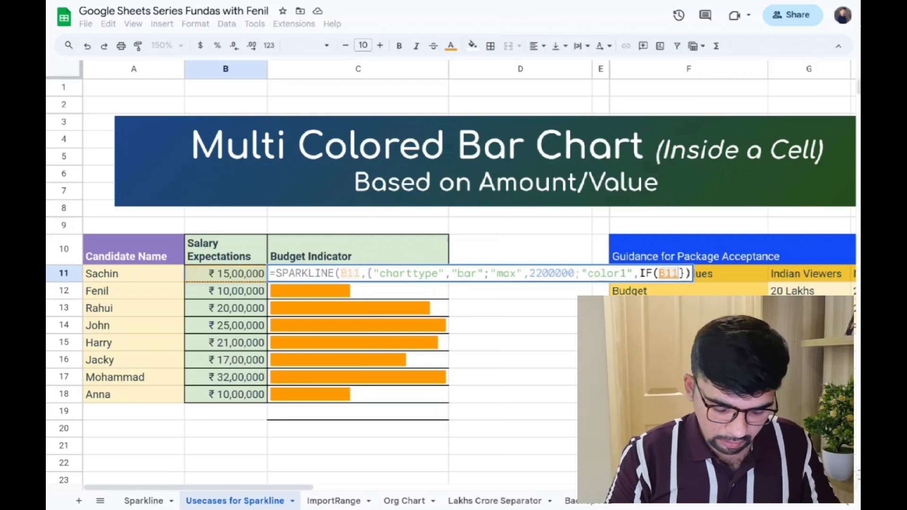
text(<20000)
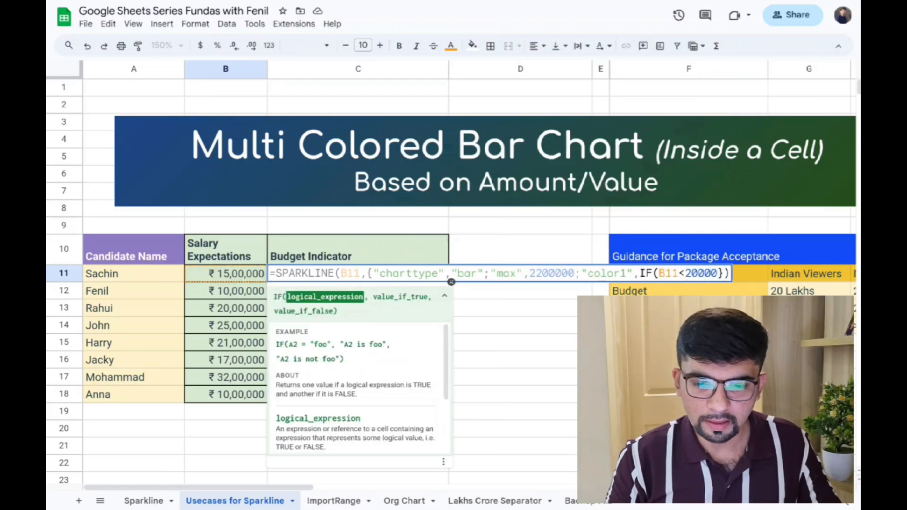
text(00)
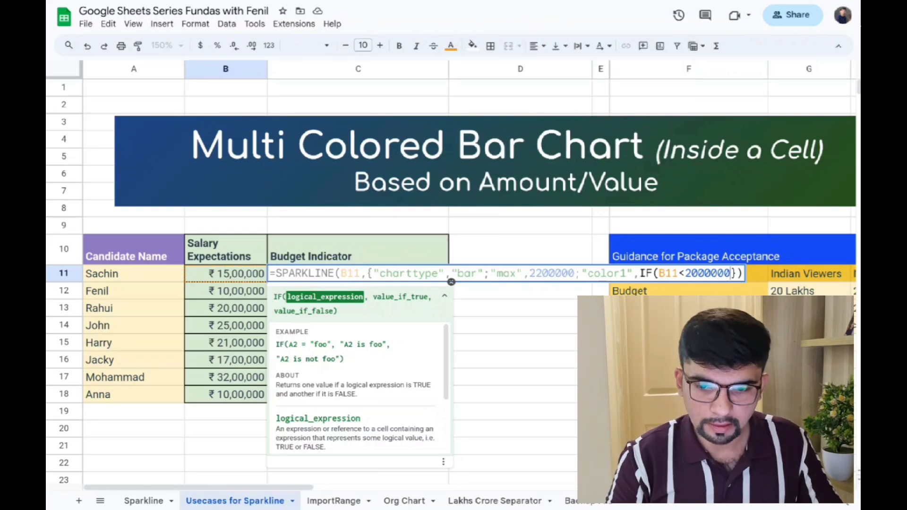
text(,)
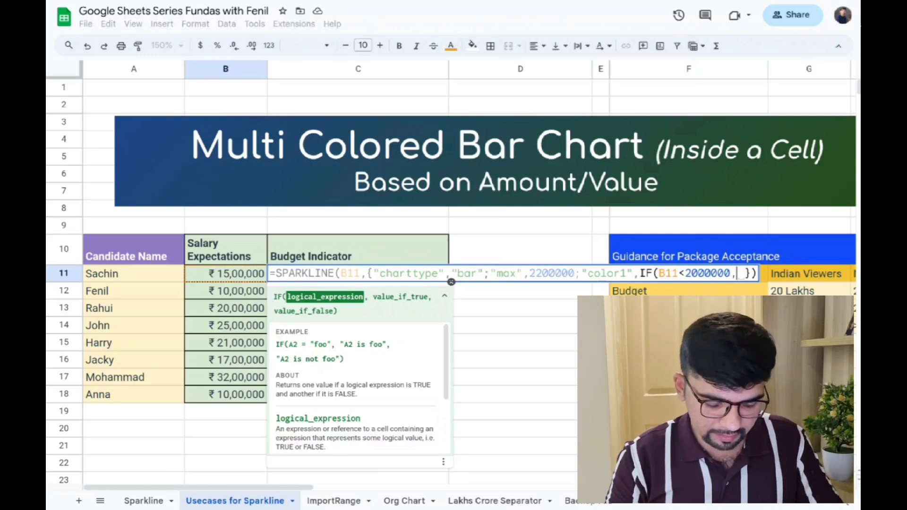
text("green")
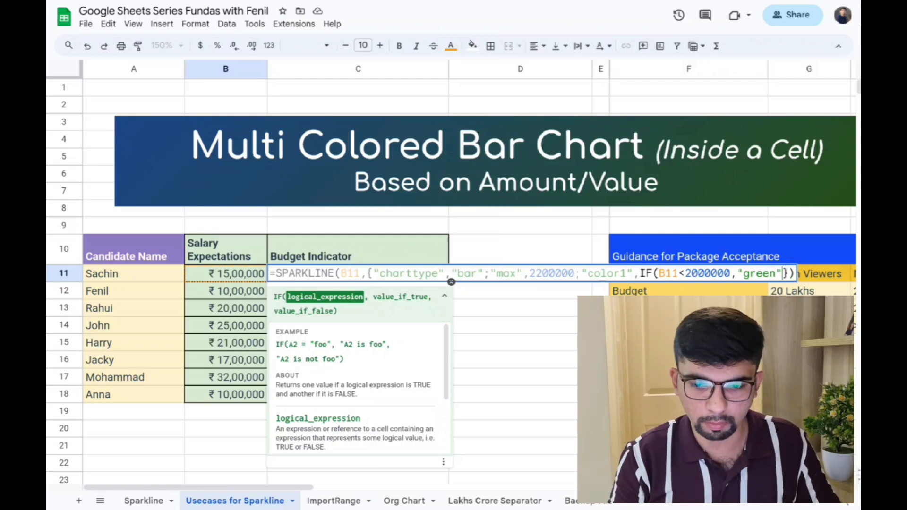
- Nest a second IF as the false value in the C11 formula, returning "red" when B11<=2200000
text(,)
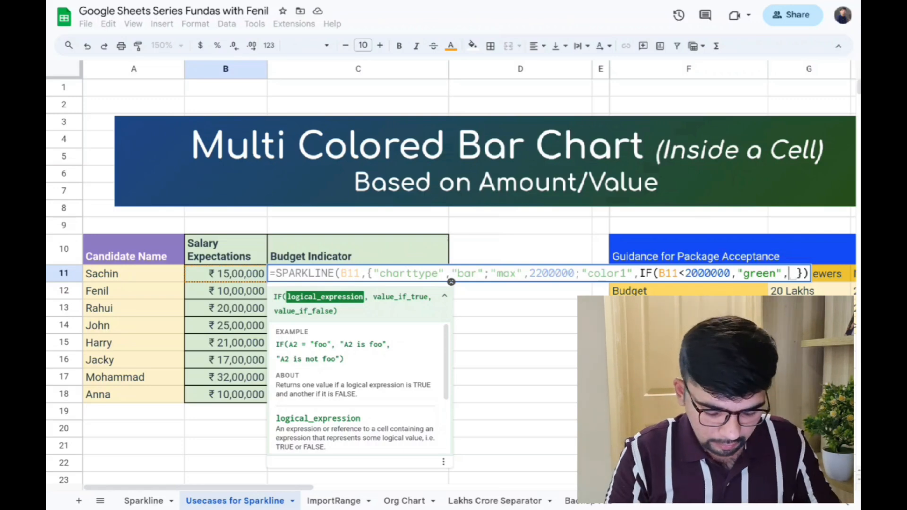
text(if)
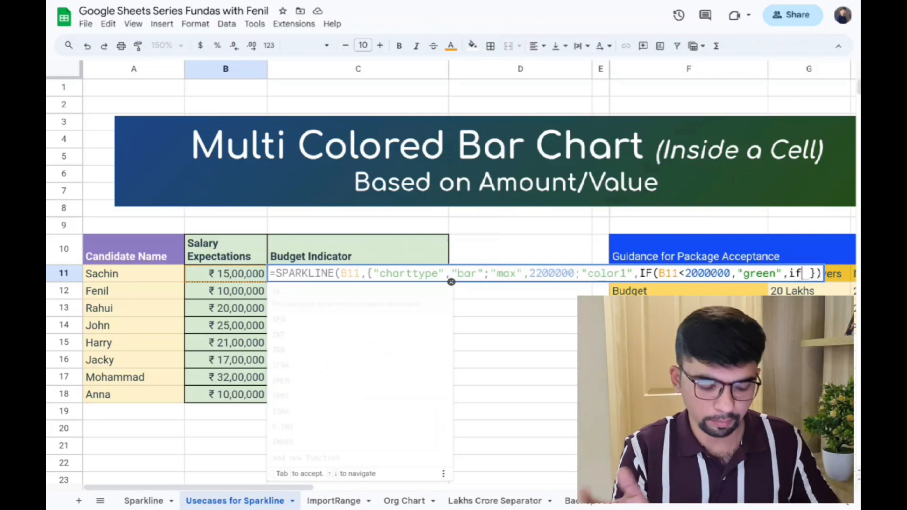
key(Tab)
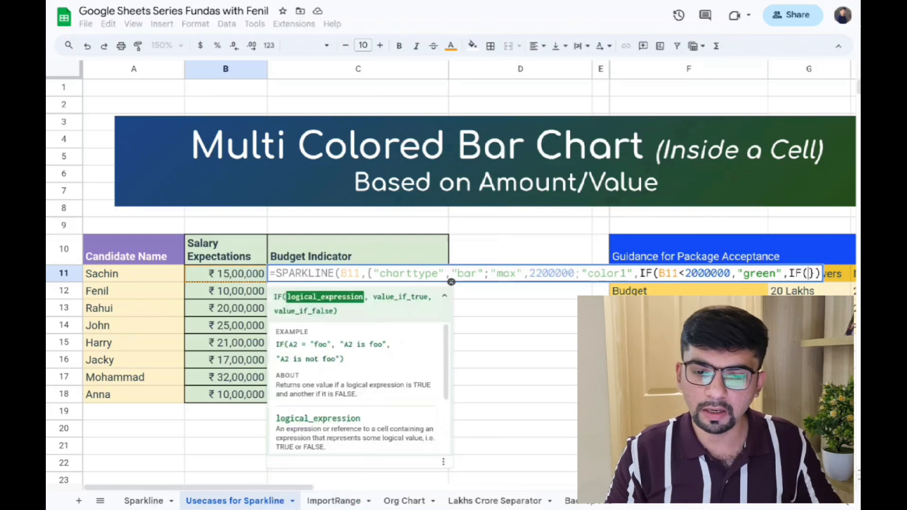
text(B11)
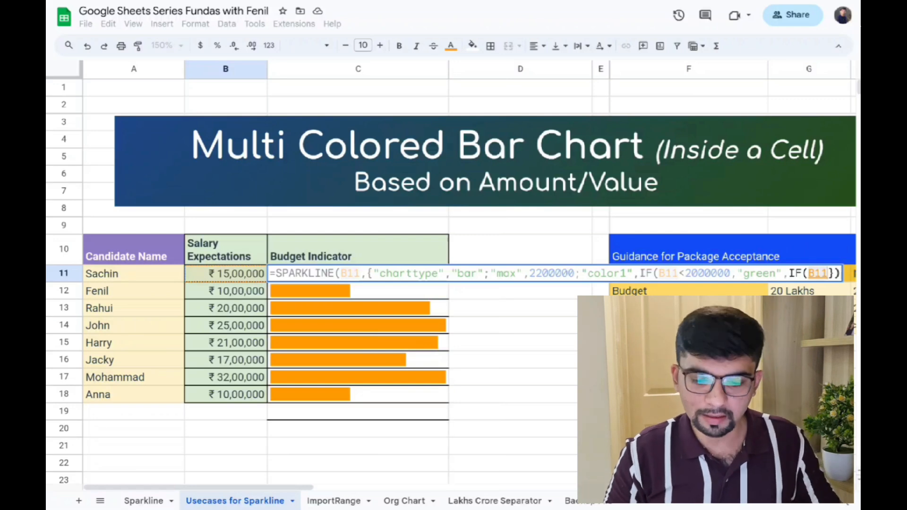
text(<)
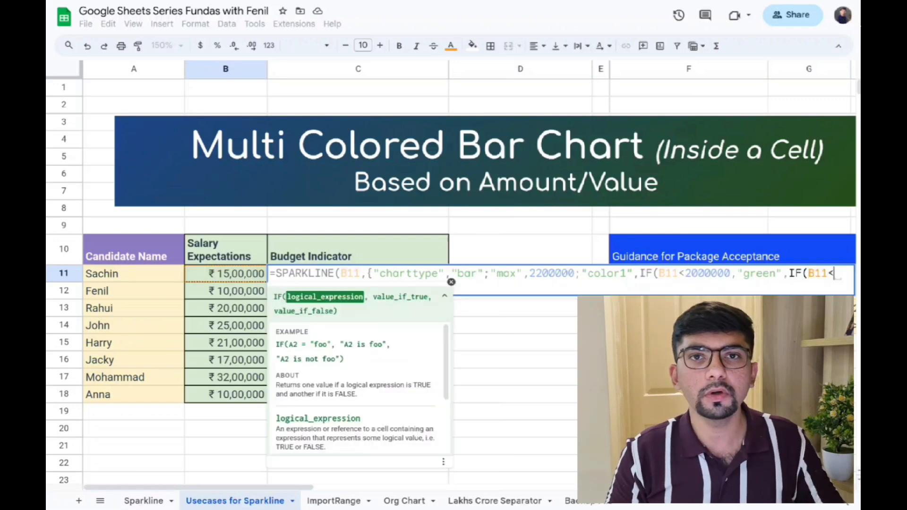
text(=)
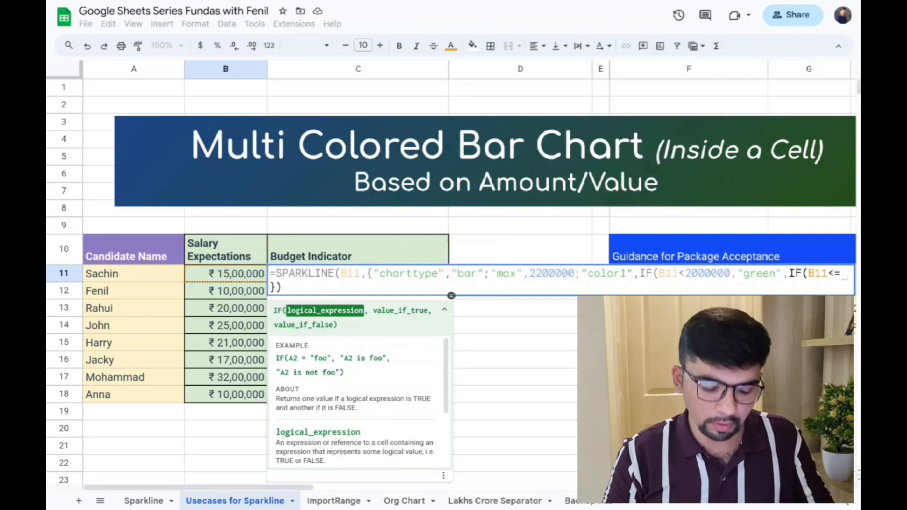
text(2200)
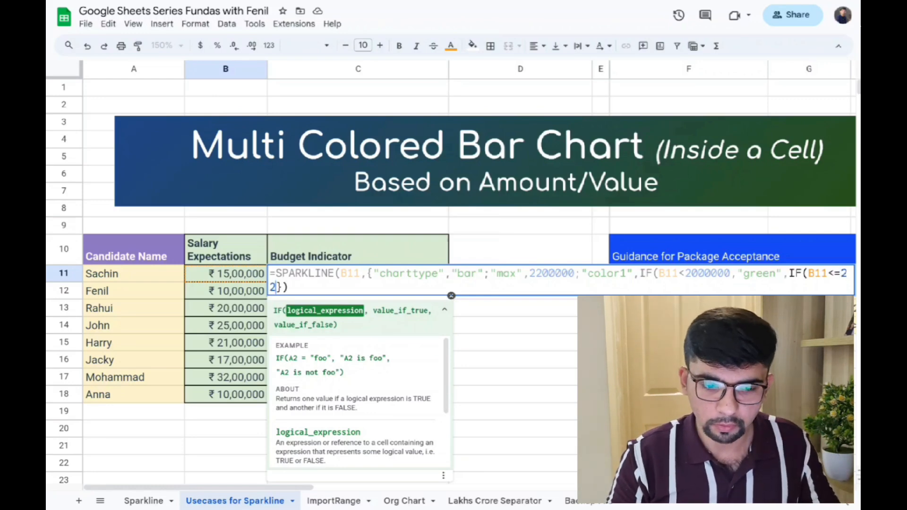
text(000)
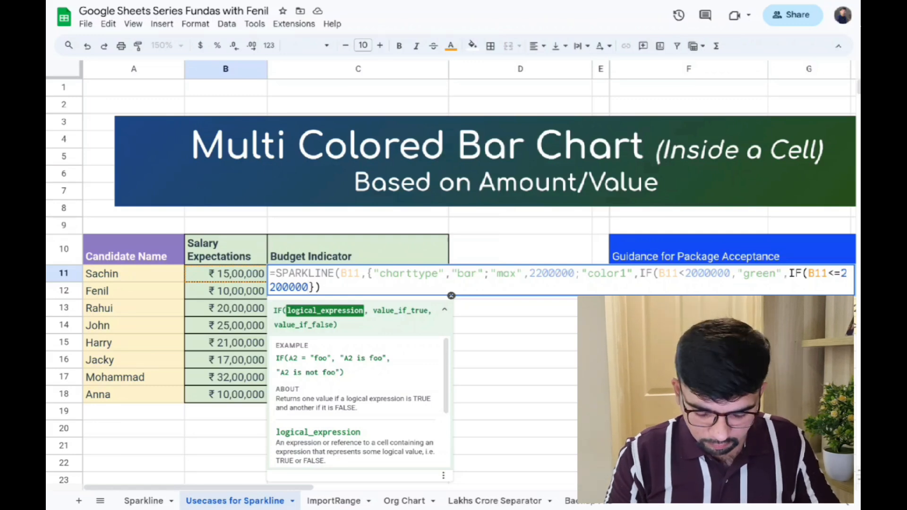
text(,)
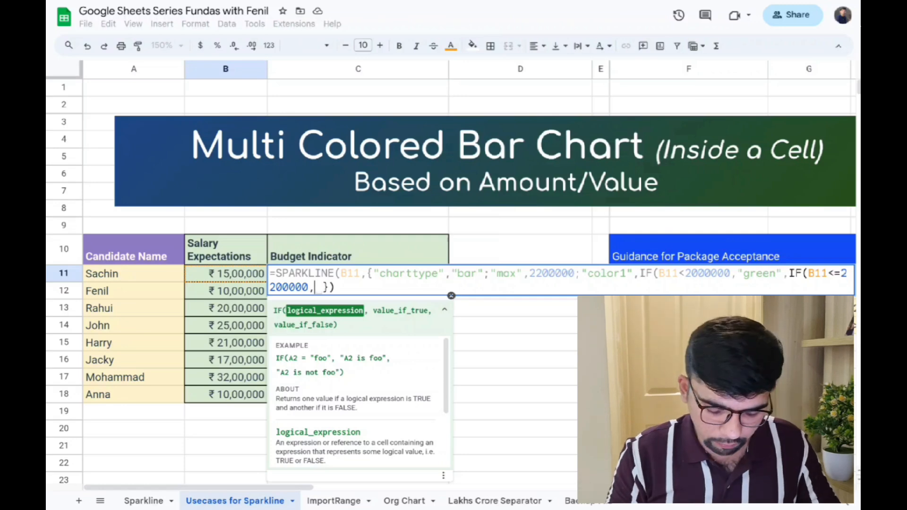
text("red")
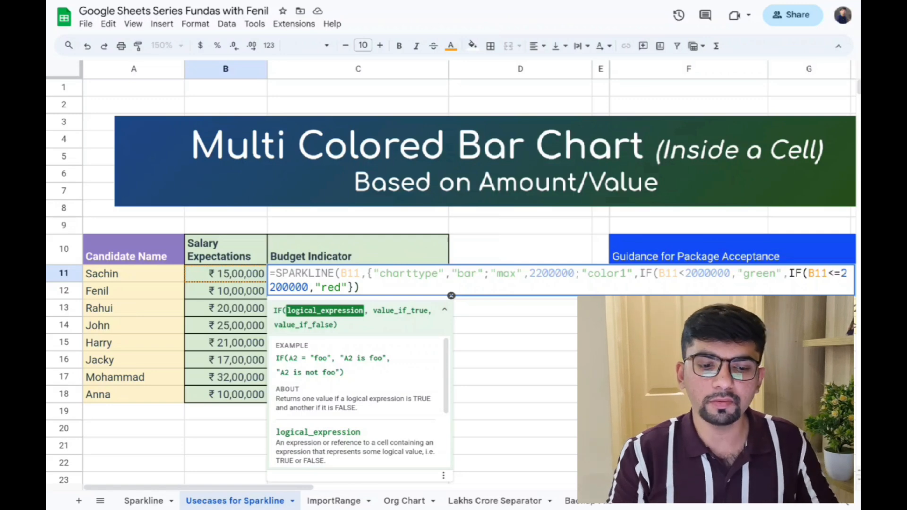
- Nest a third IF in the C11 formula that returns "black" when B11>2200000
text(,)
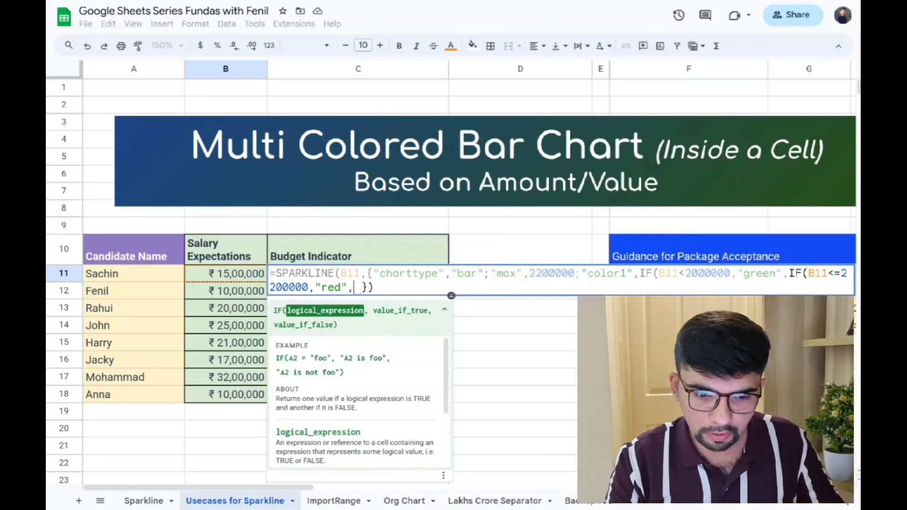
text(if)
key(Tab)
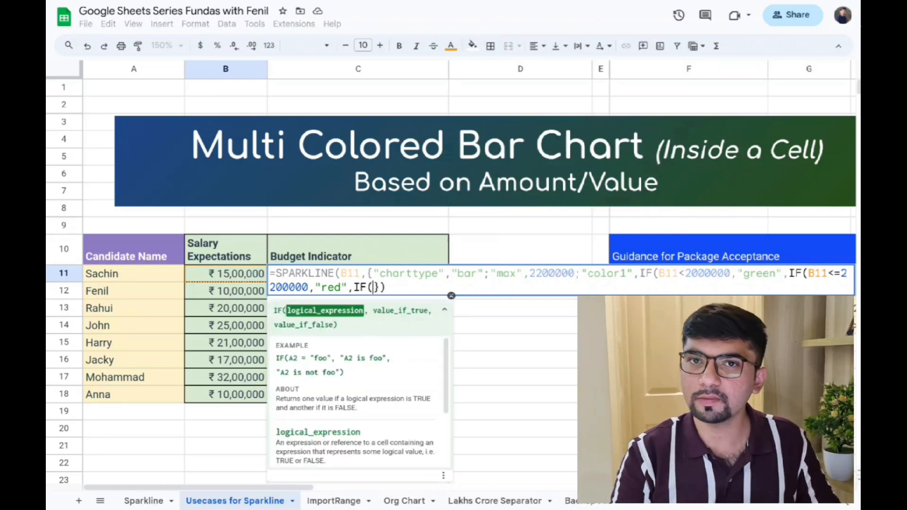
key(Left)
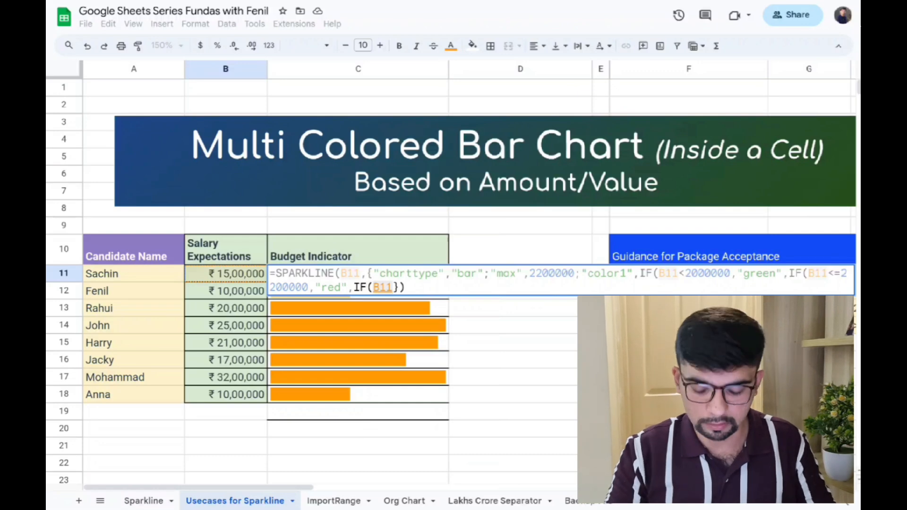
text(>)
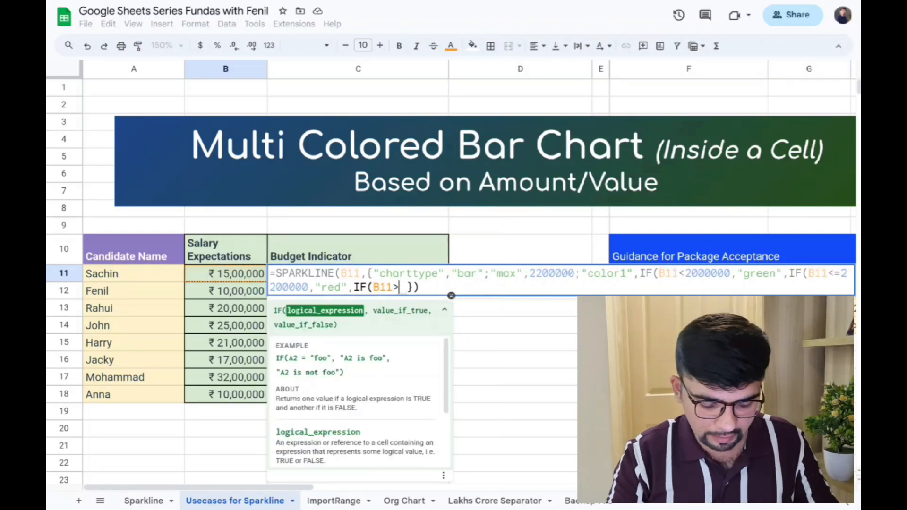
text(220000)
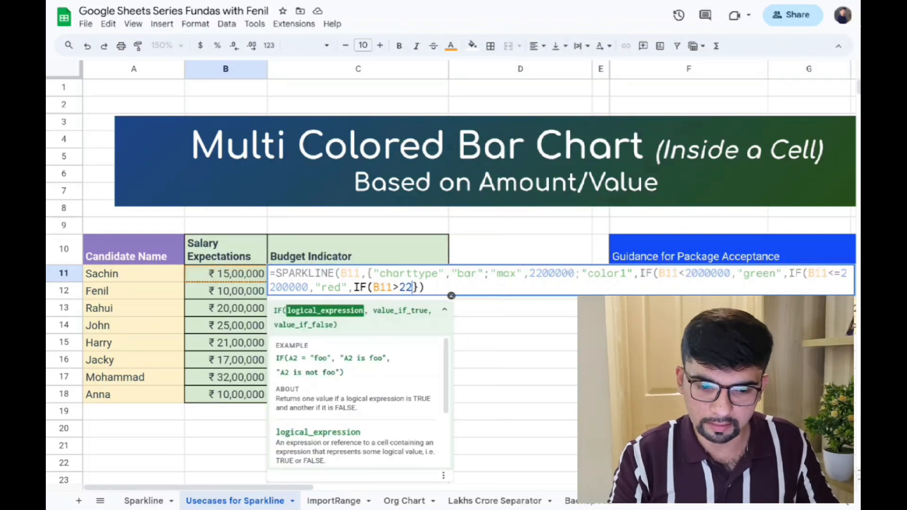
text(0)
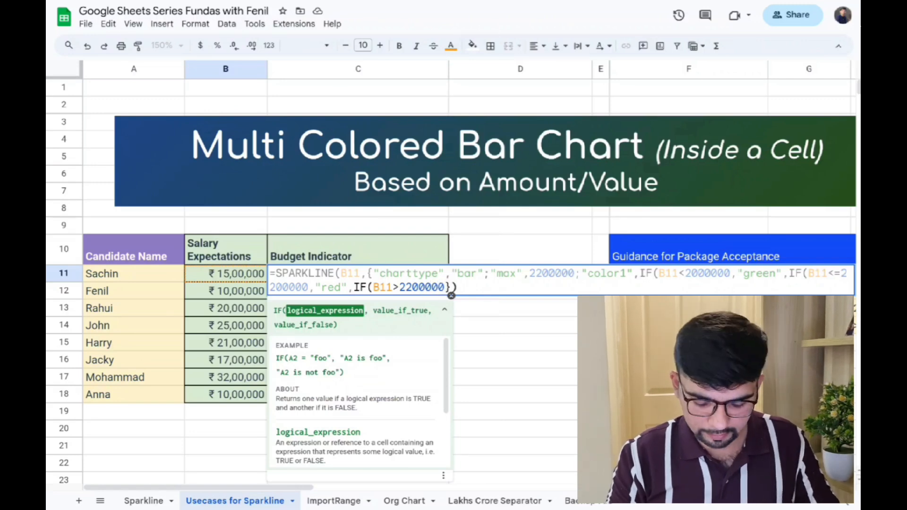
text(, )
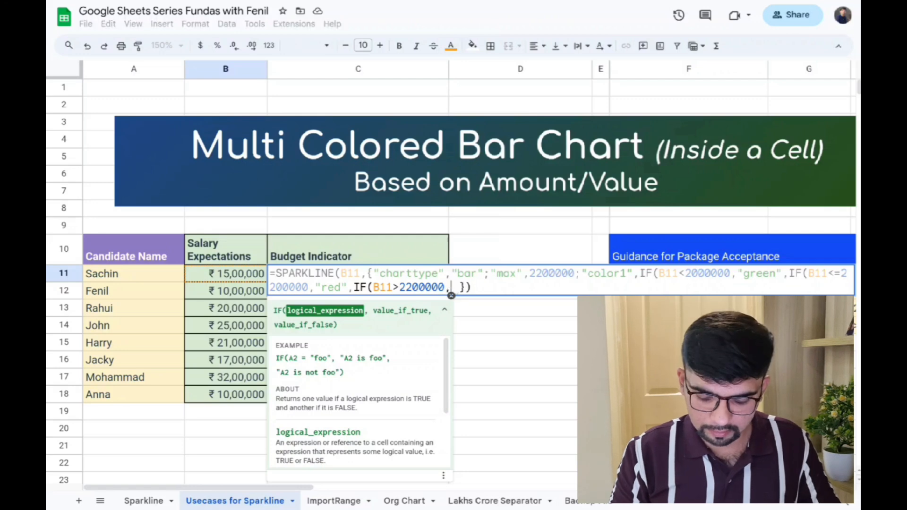
text("black")
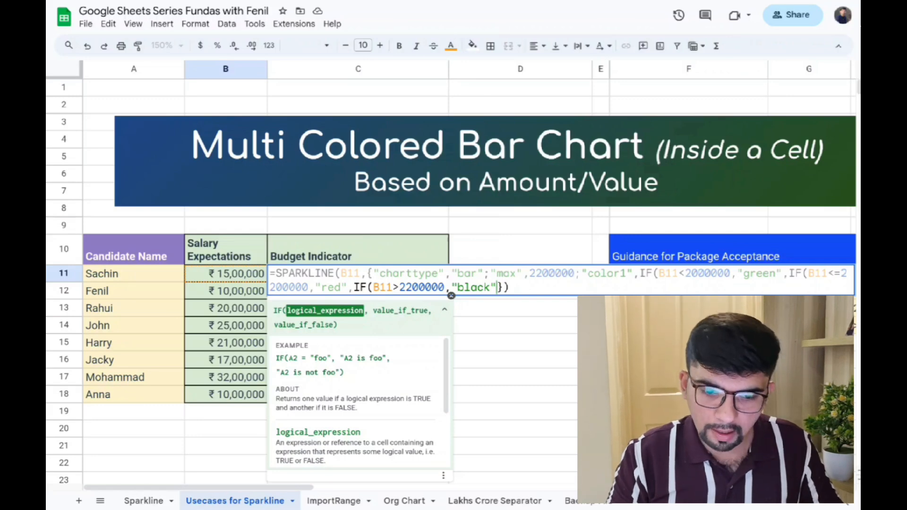
- Add an empty string "" as the innermost IF's false value and close all three IF functions
text(,)
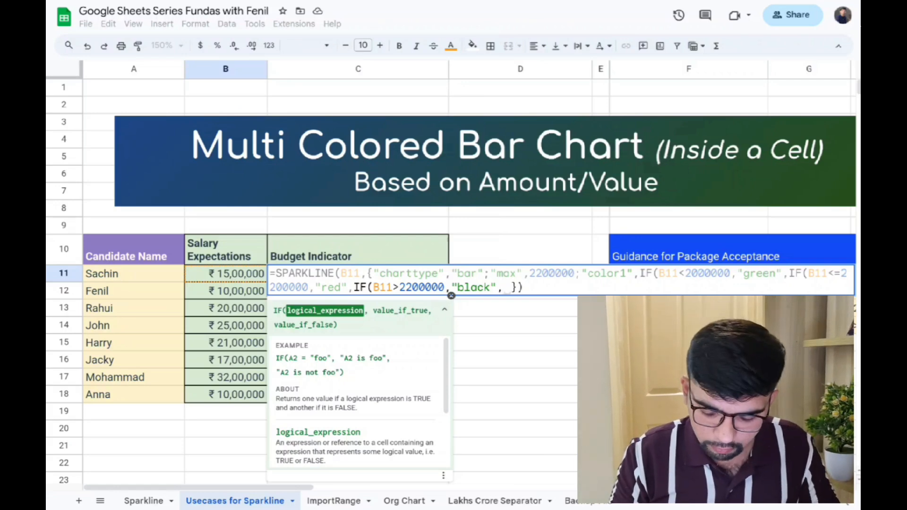
text("")
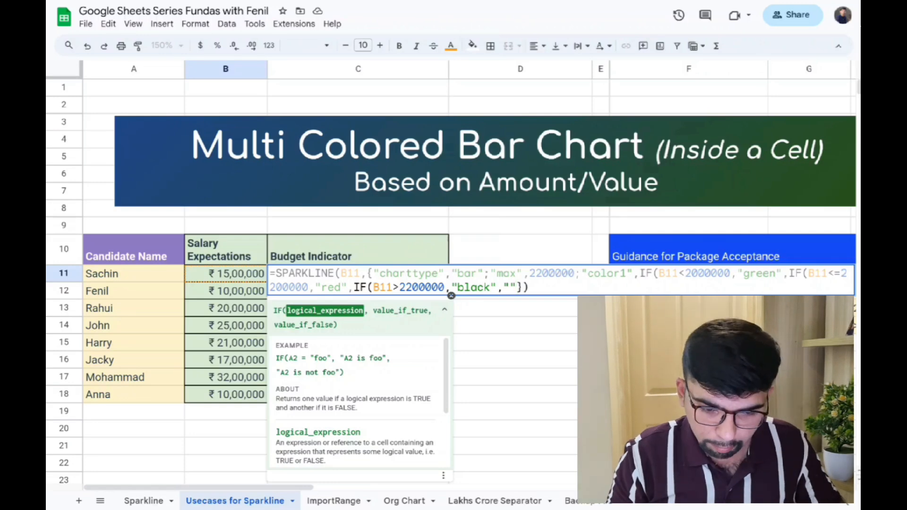
text())
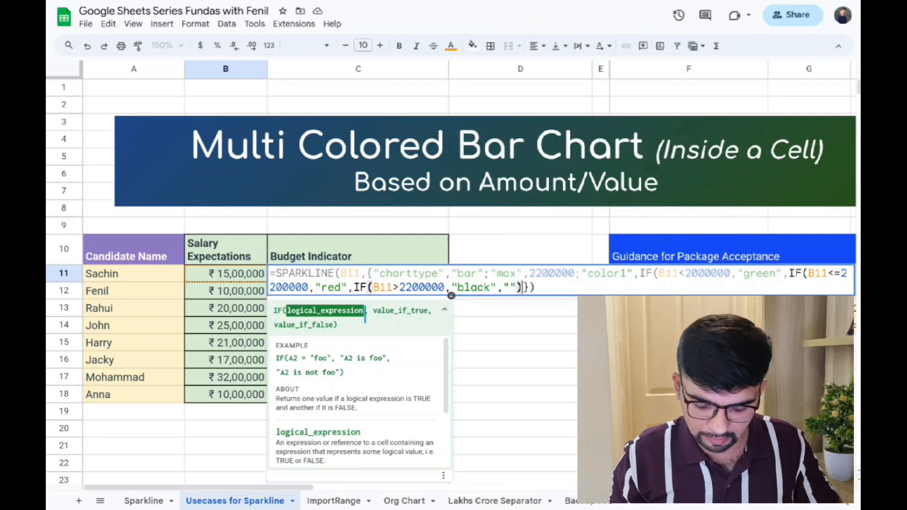
text())
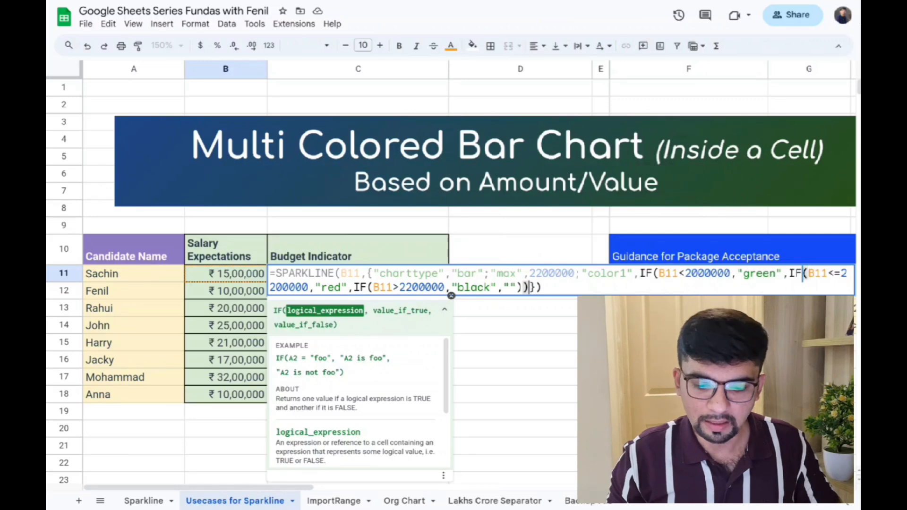
text())
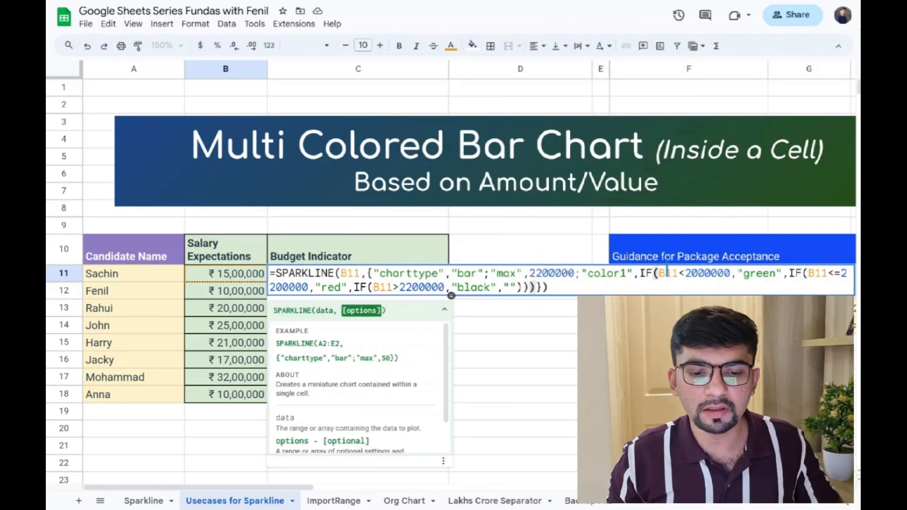
- Commit the completed C11 sparkline formula and fill it down the Budget Indicator column through row 18
click(638, 274)
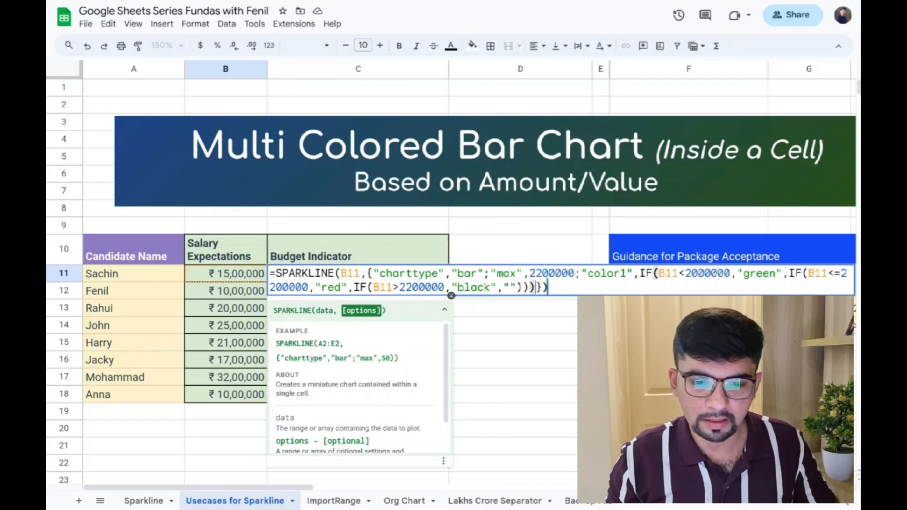
click(544, 287)
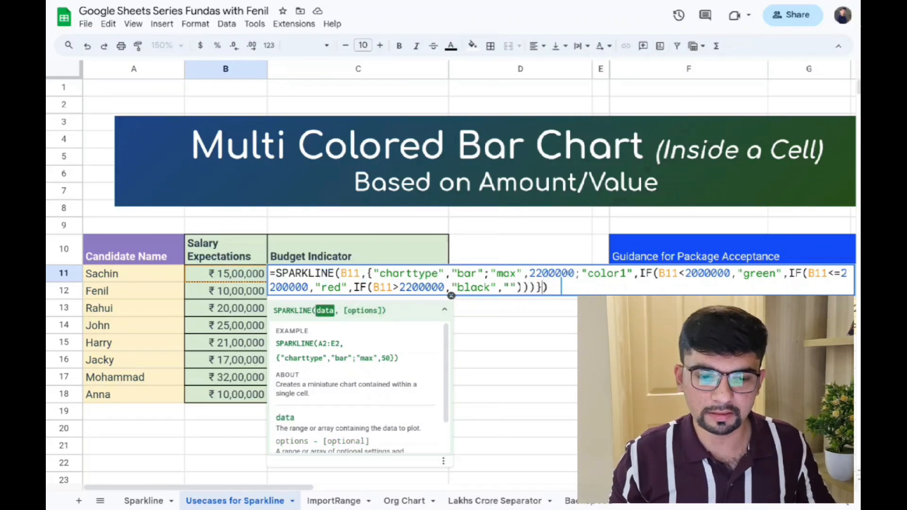
click(561, 286)
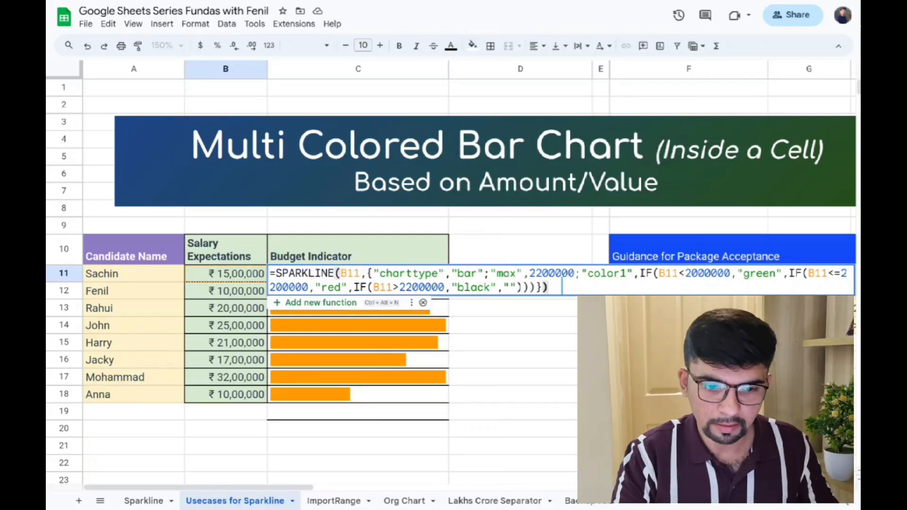
key(Return)
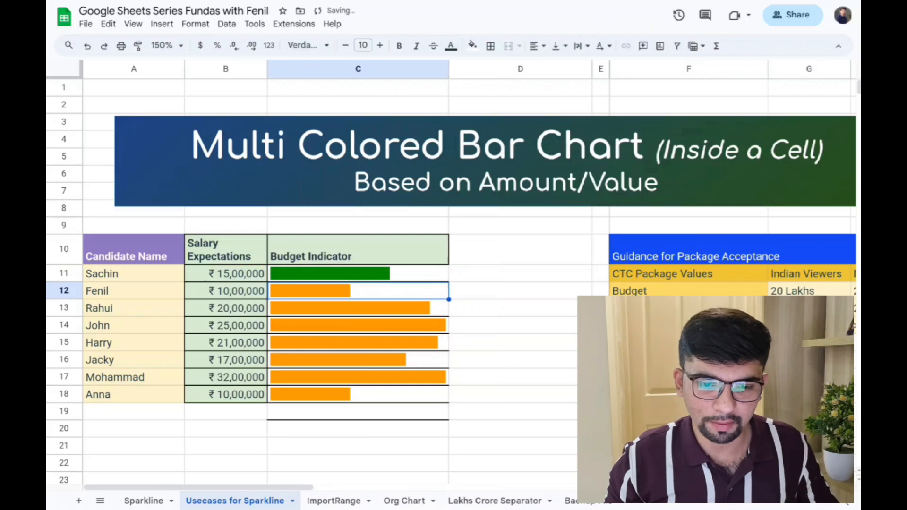
click(441, 279)
drag(448, 282, 437, 399)
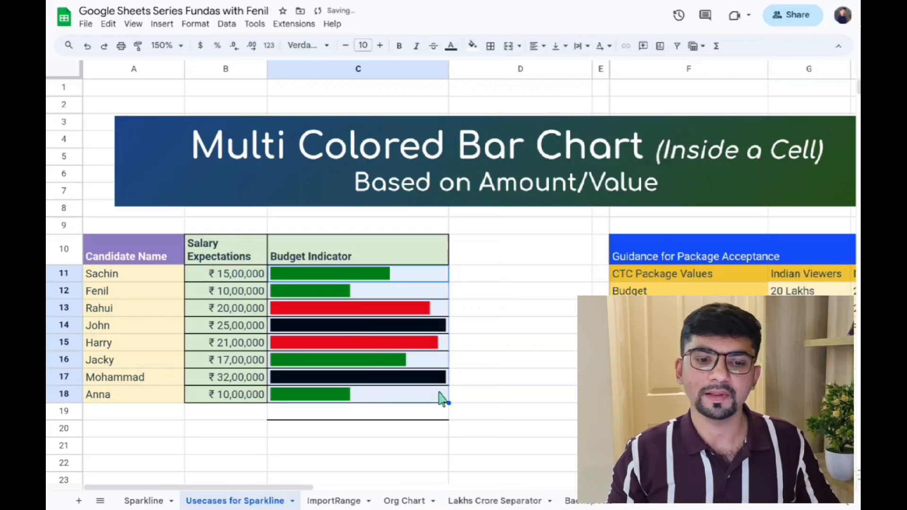
click(503, 304)
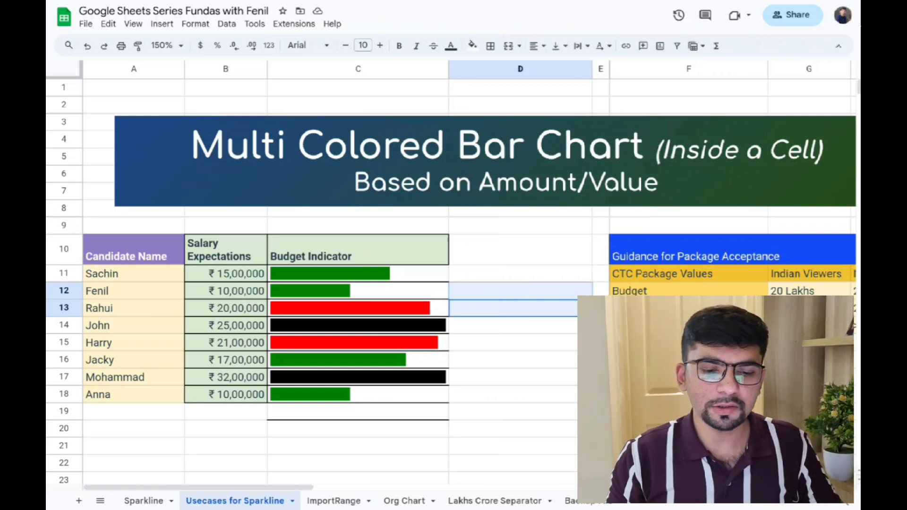
drag(425, 277, 427, 307)
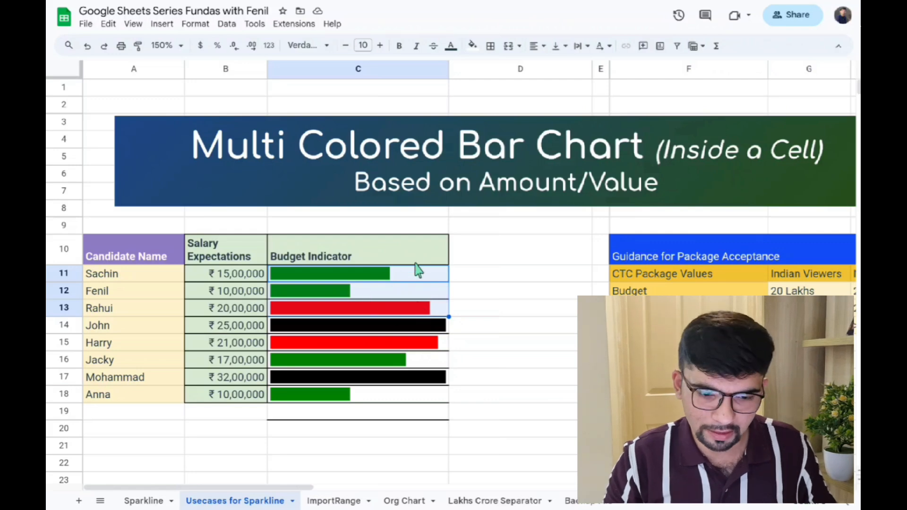
- Edit the C11 sparkline formula to wrap its data argument B11 in curly braces
click(405, 276)
double_click(405, 275)
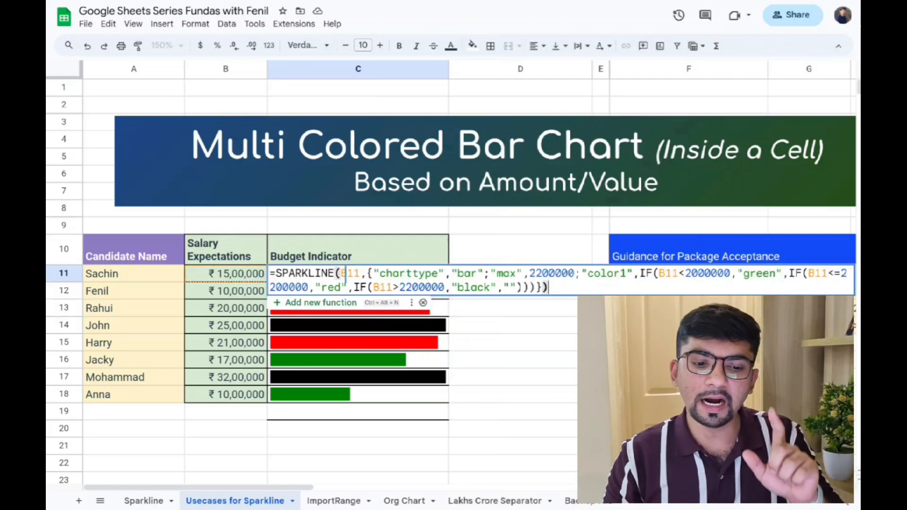
click(368, 273)
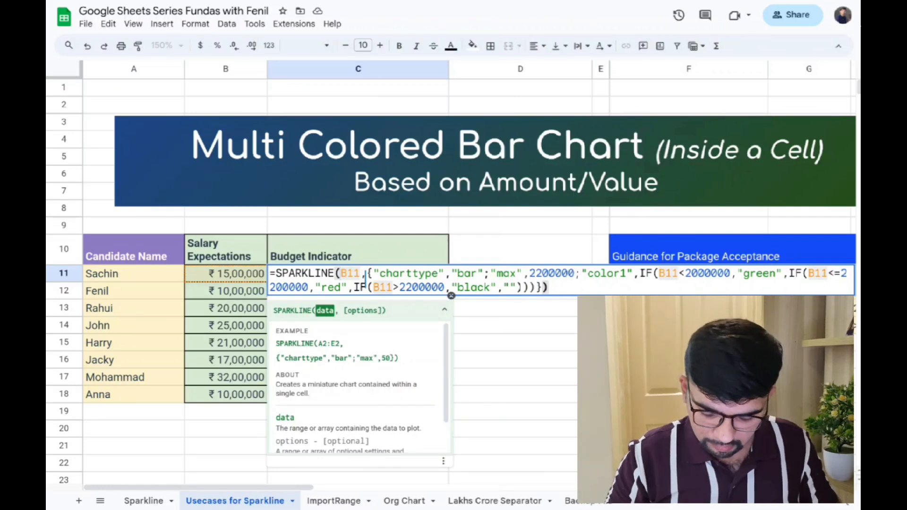
text({)
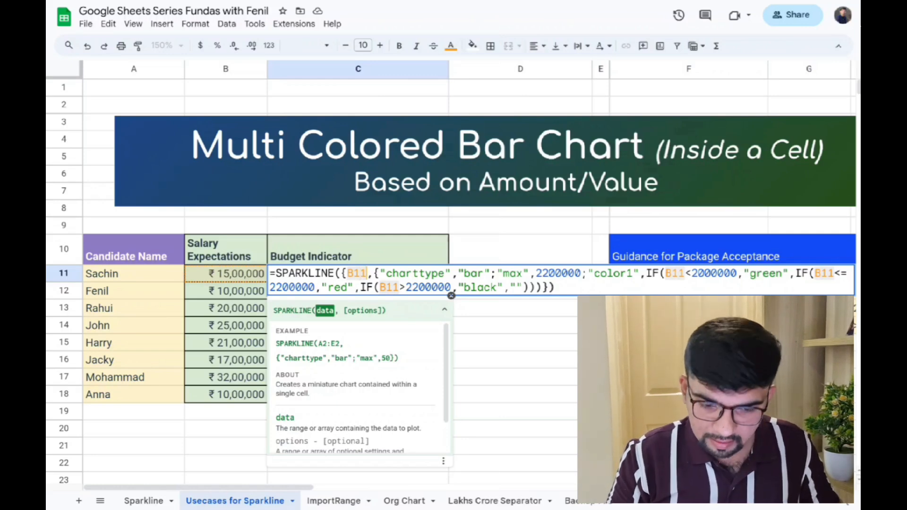
text(})
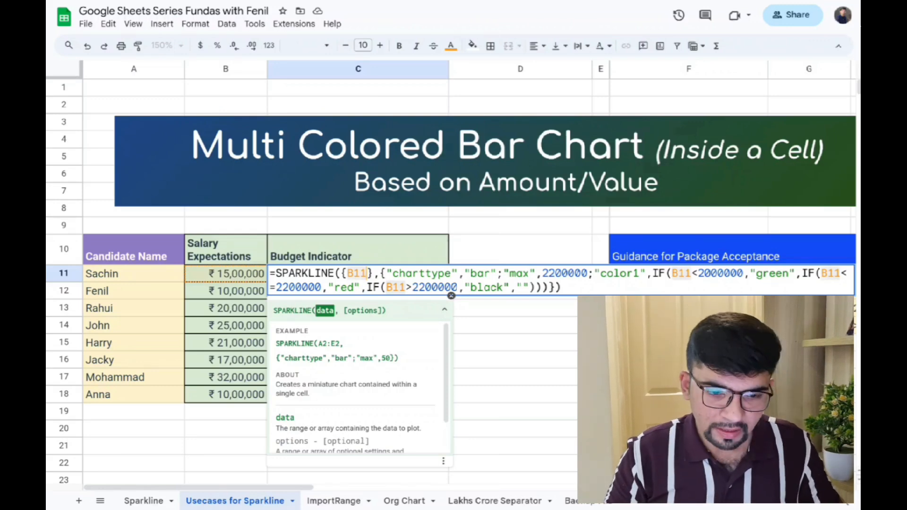
- Add 2200000 as a second value after B11 in the C11 formula's data array and commit the formula
text(,)
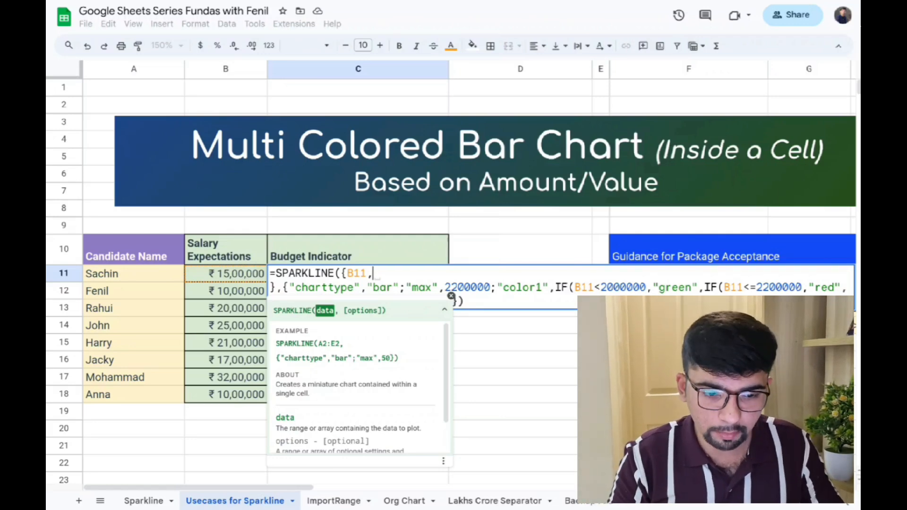
text(200)
key(BackSpace)
key(BackSpace)
text(20000)
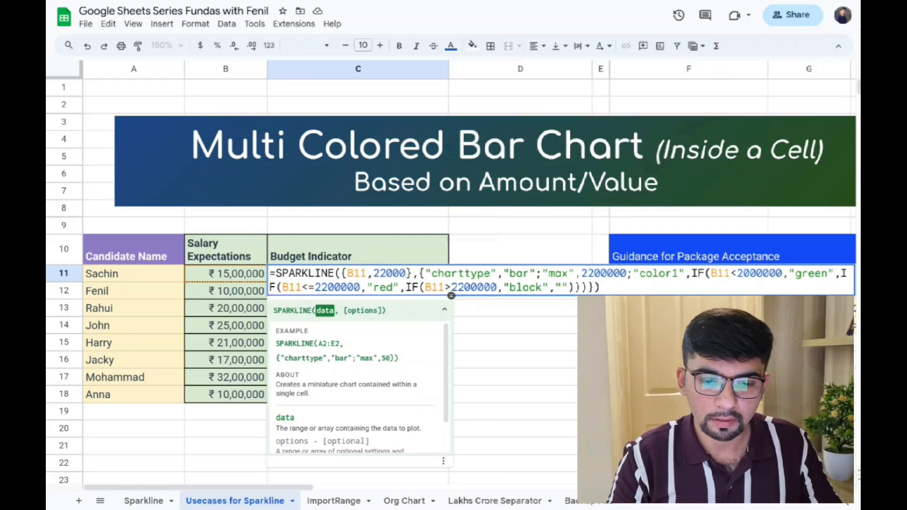
text(00)
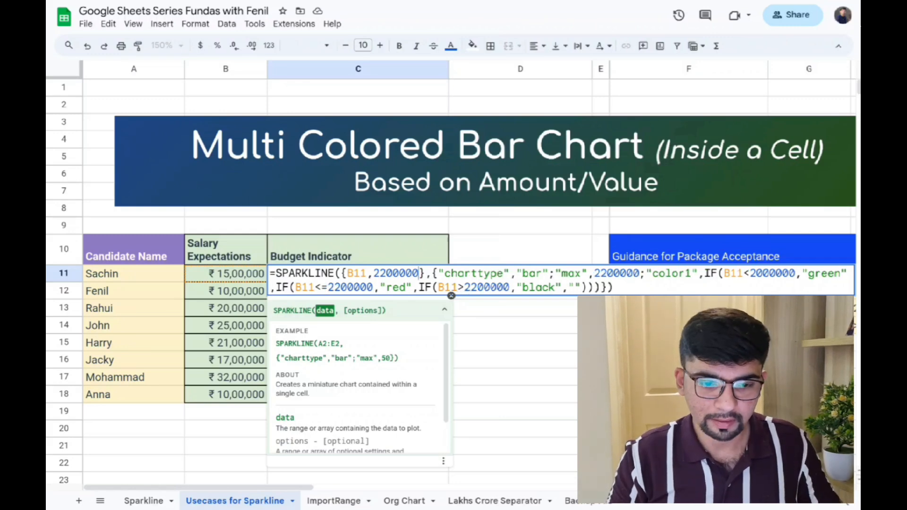
key(Return)
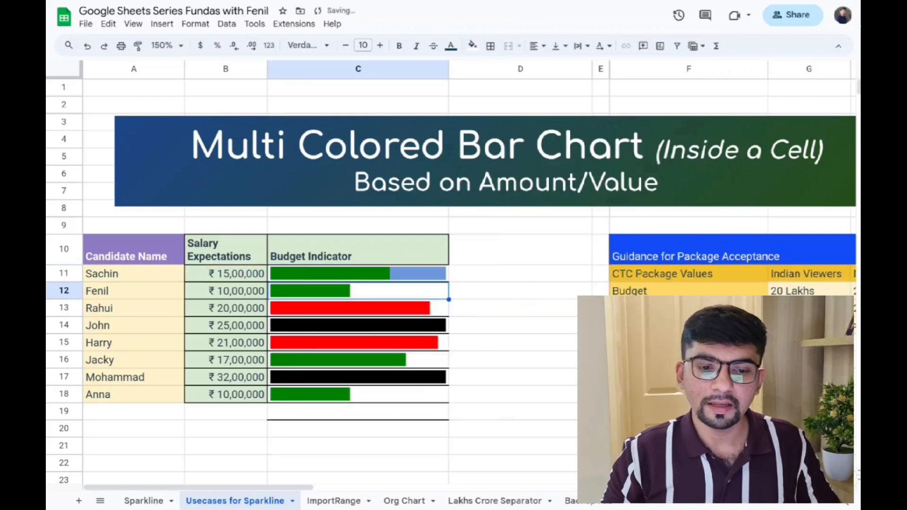
- Append the option "color2","lightgrey" after the nested IFs in the C11 sparkline formula's options
click(404, 278)
double_click(436, 279)
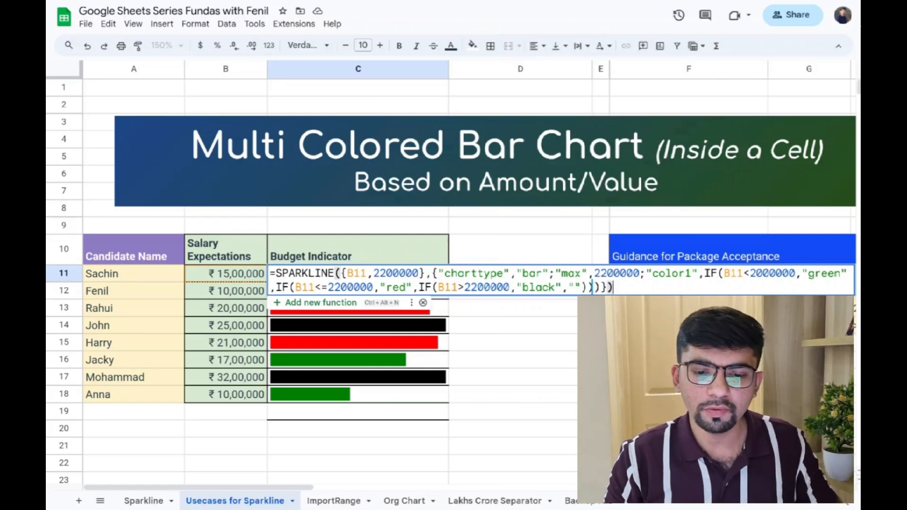
click(600, 287)
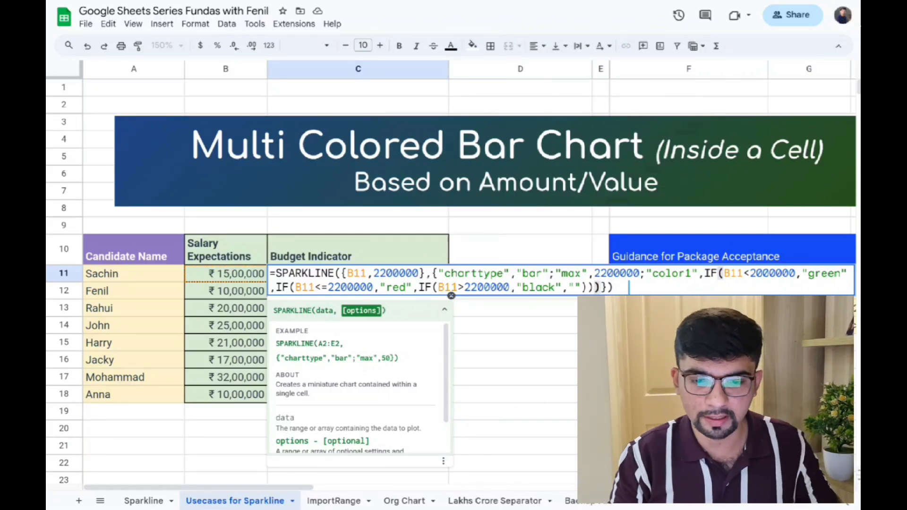
text(;)
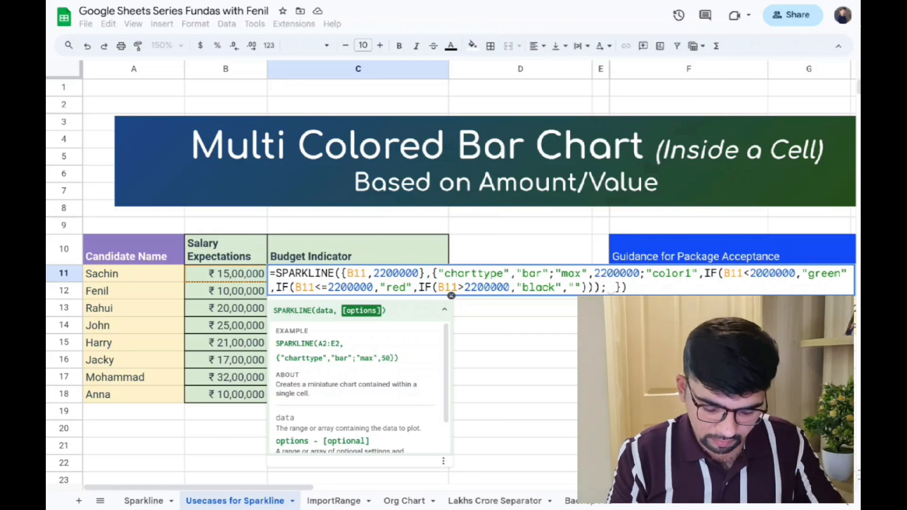
key(BackSpace)
text("color2)
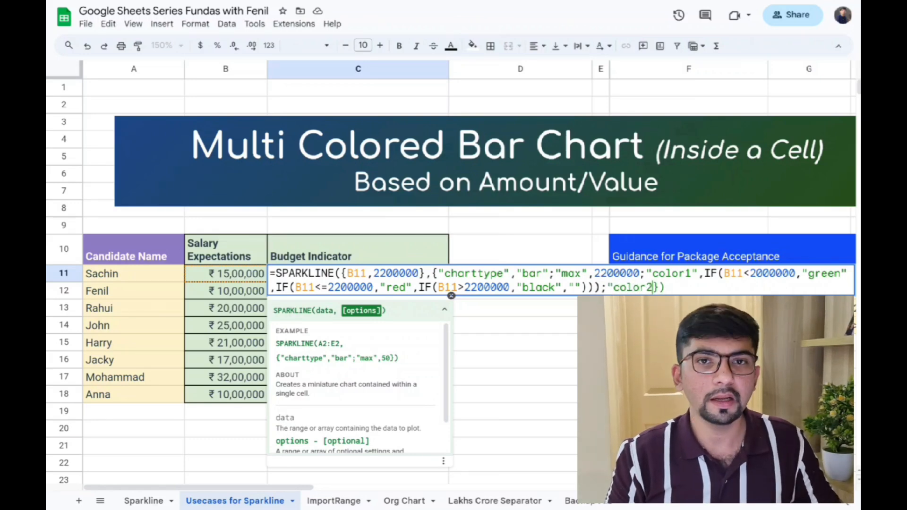
text(",)
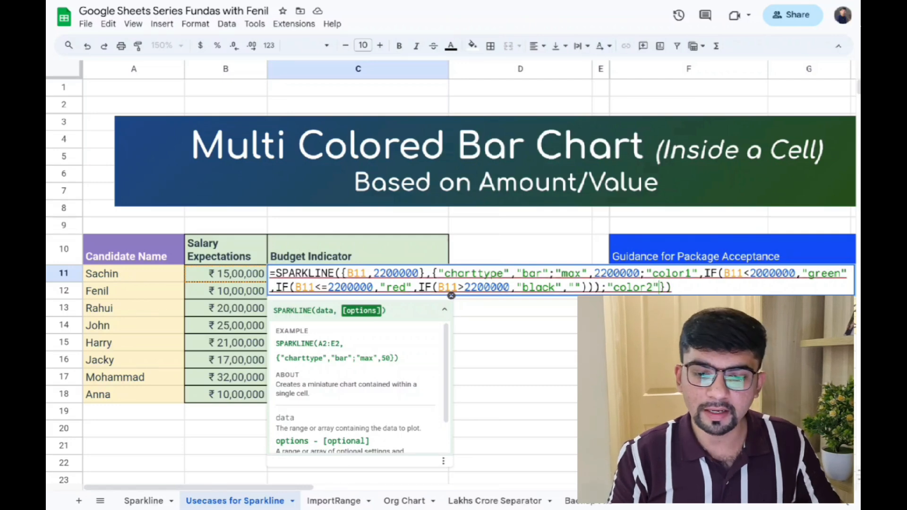
key(BackSpace)
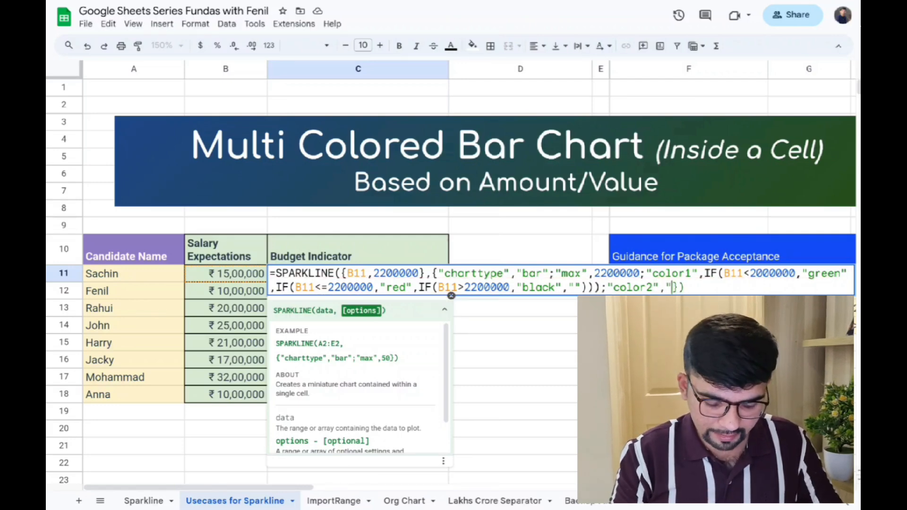
text("1)
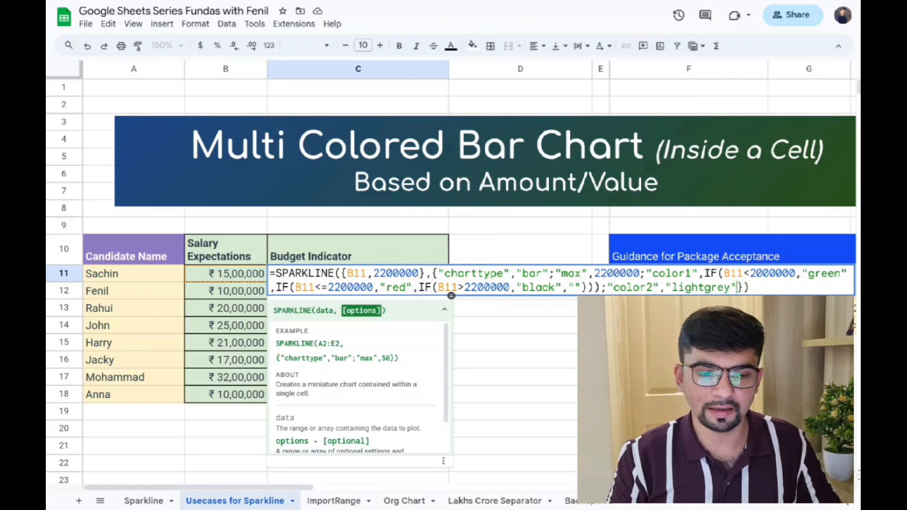
- Commit the updated C11 formula and fill it down the Budget Indicator column through row 18
key(Return)
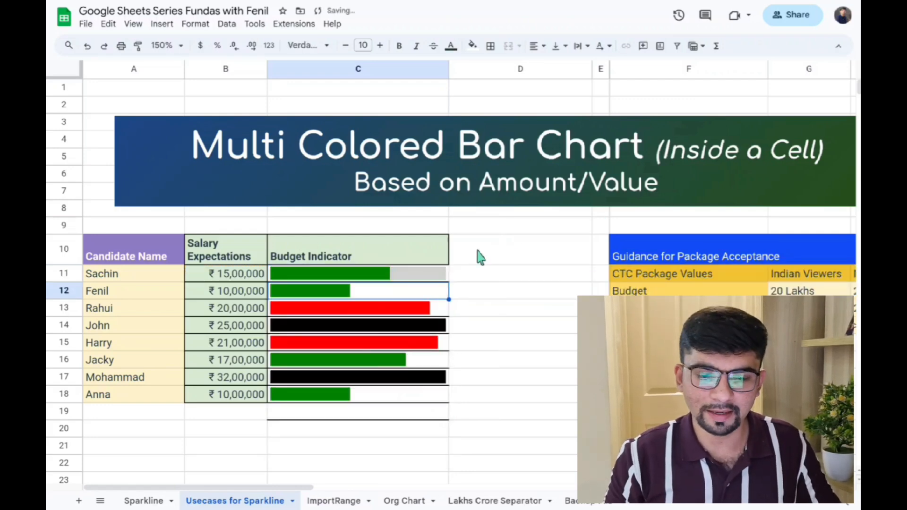
click(419, 278)
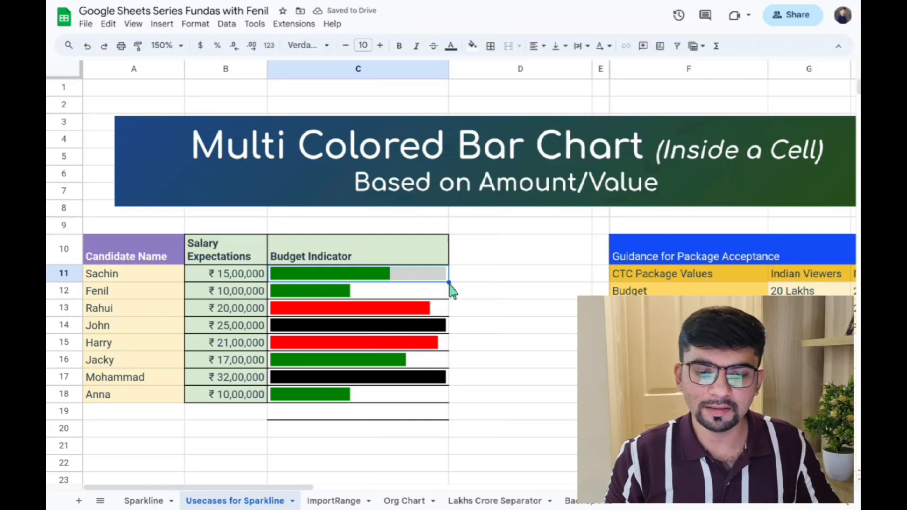
drag(448, 282, 447, 396)
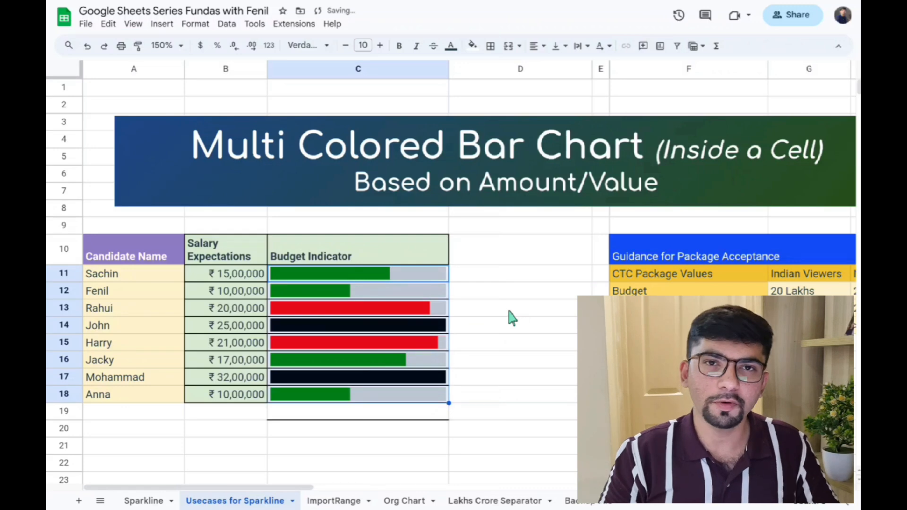